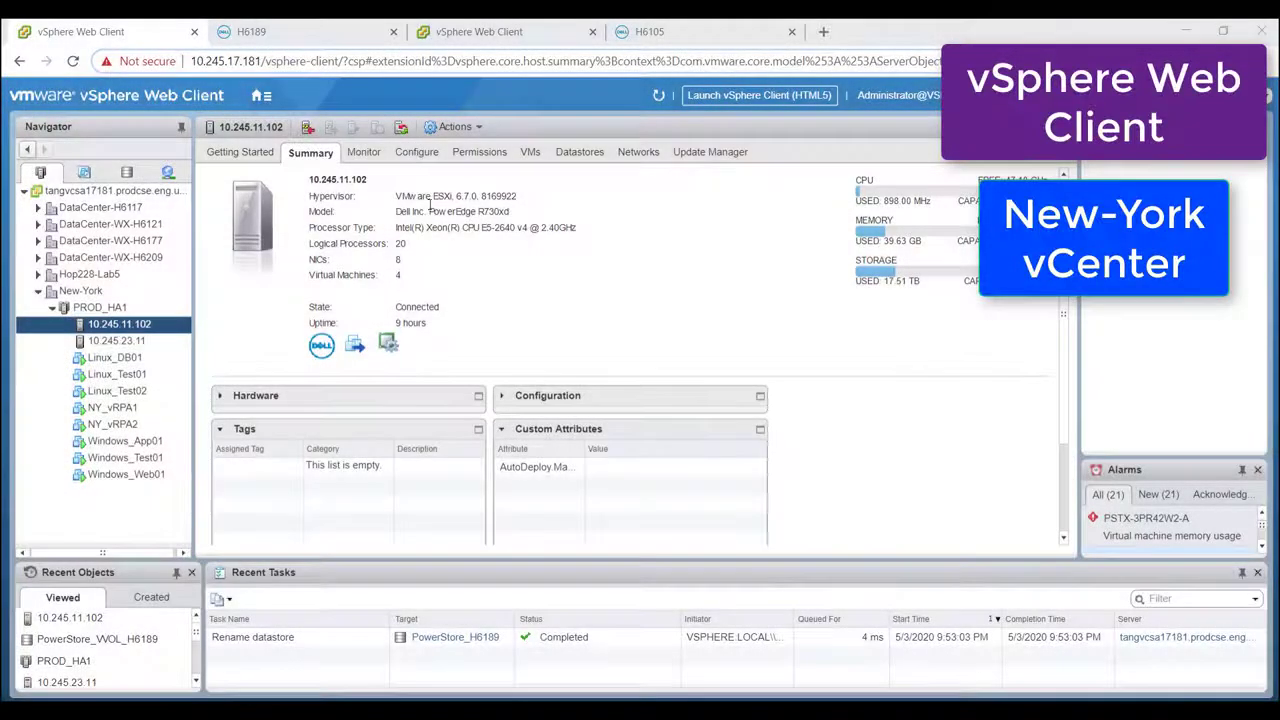
- Review host 10.245.11.102's datastores, select PowerStore_VVOL_H6189, then switch to the H6189 PowerStore Manager
click(415, 152)
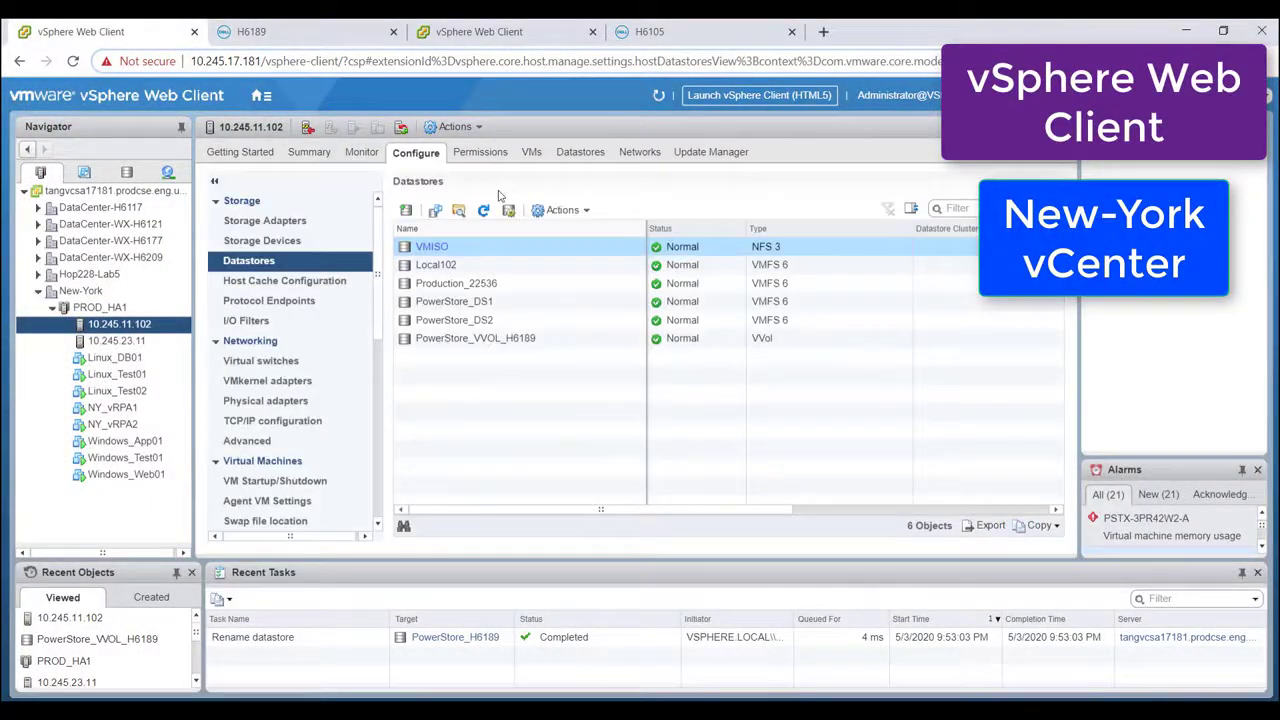
click(551, 339)
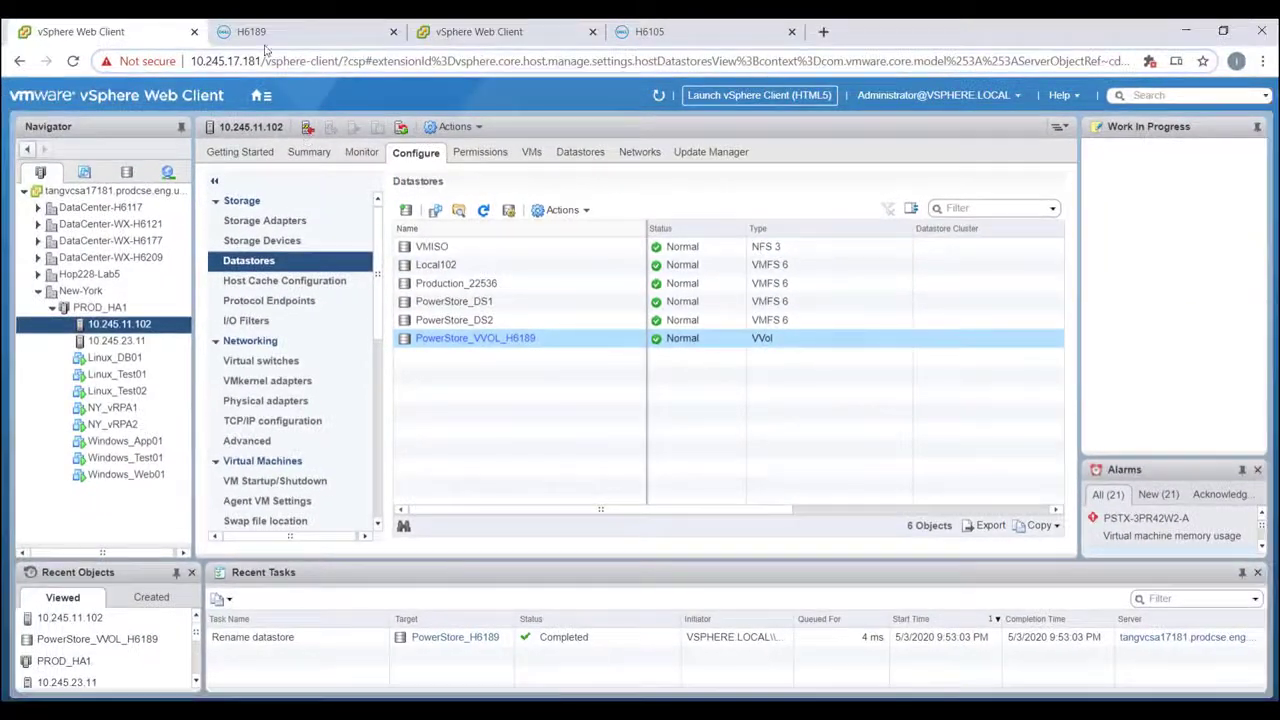
click(252, 32)
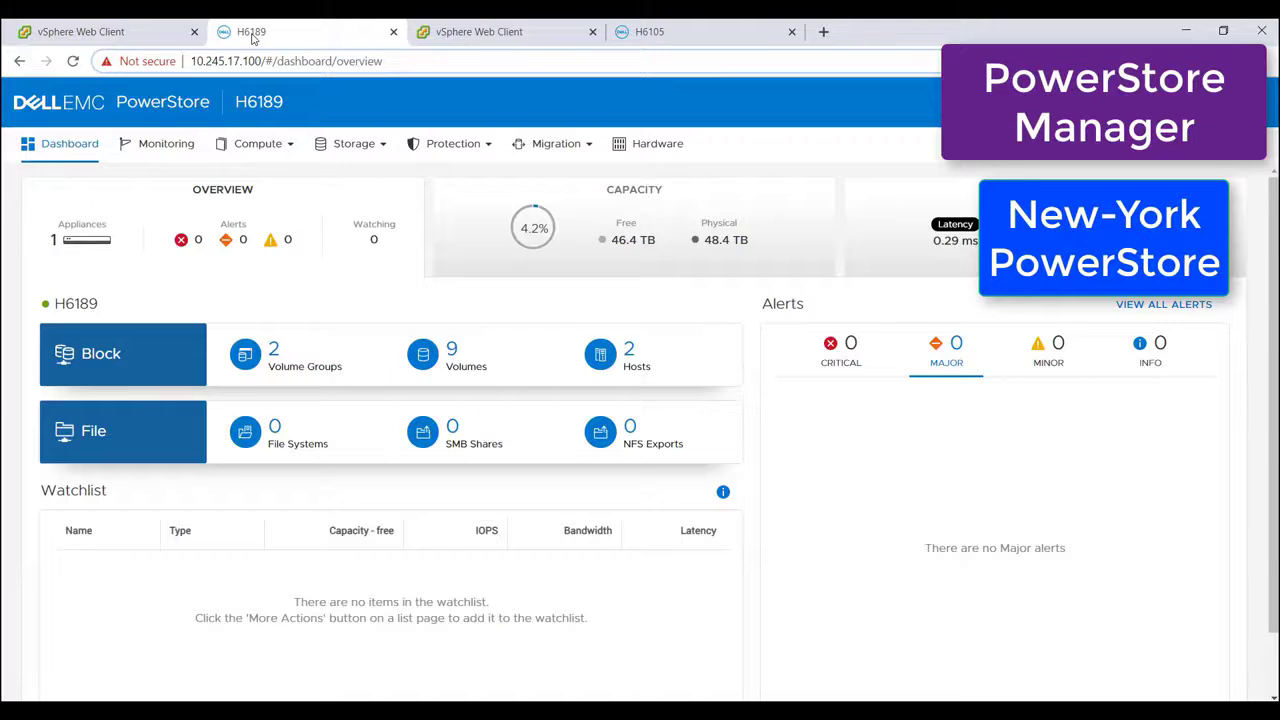
- List the virtual volumes of the PowerStore H6189 storage container via Storage > Storage Containers
click(383, 145)
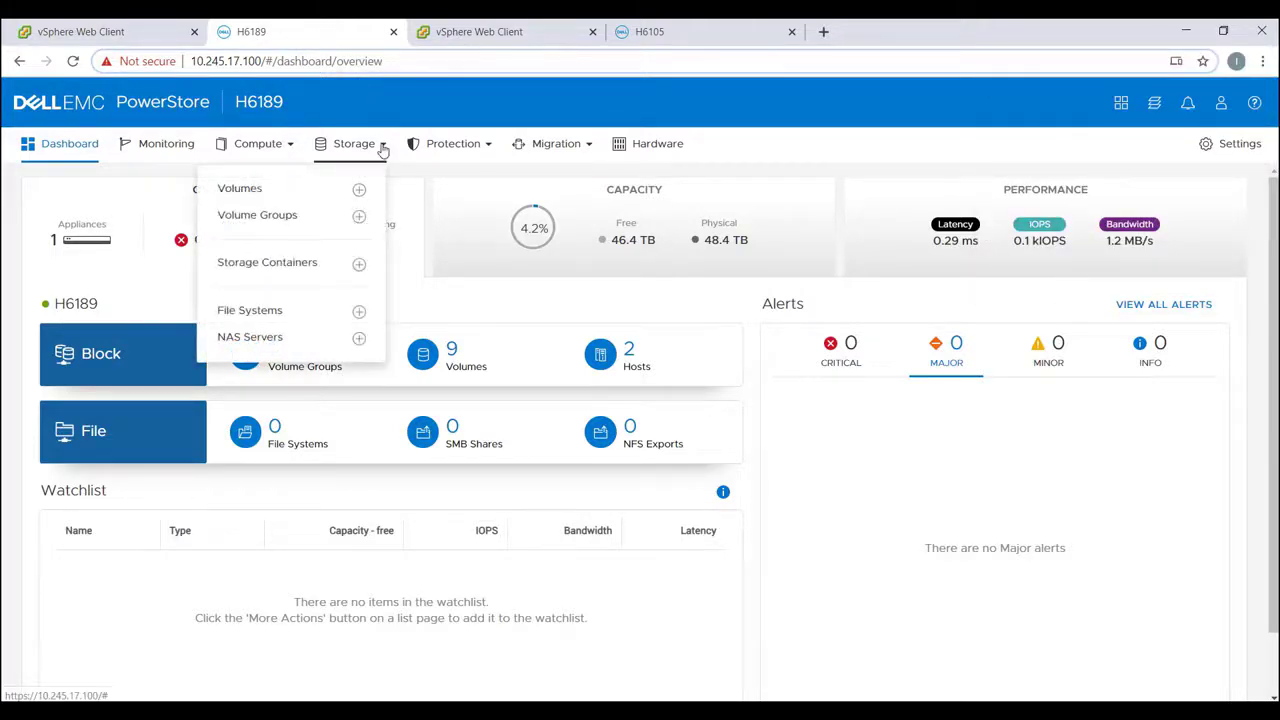
click(267, 262)
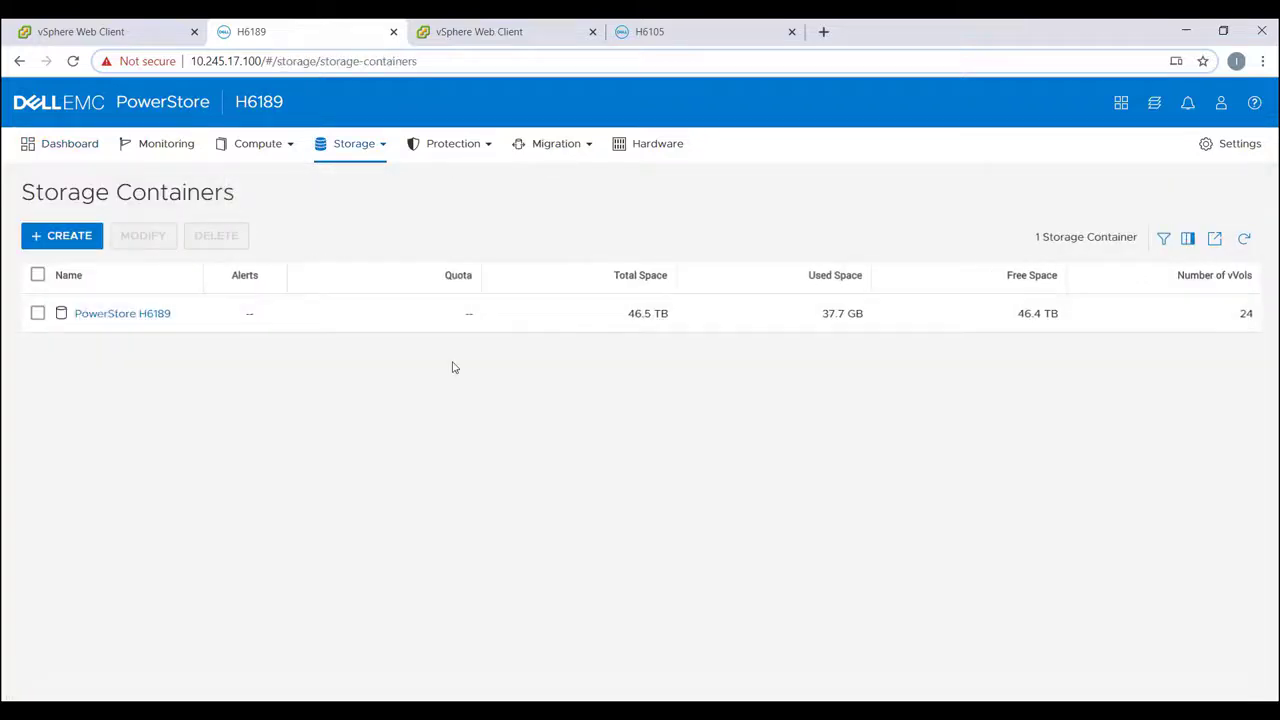
click(122, 313)
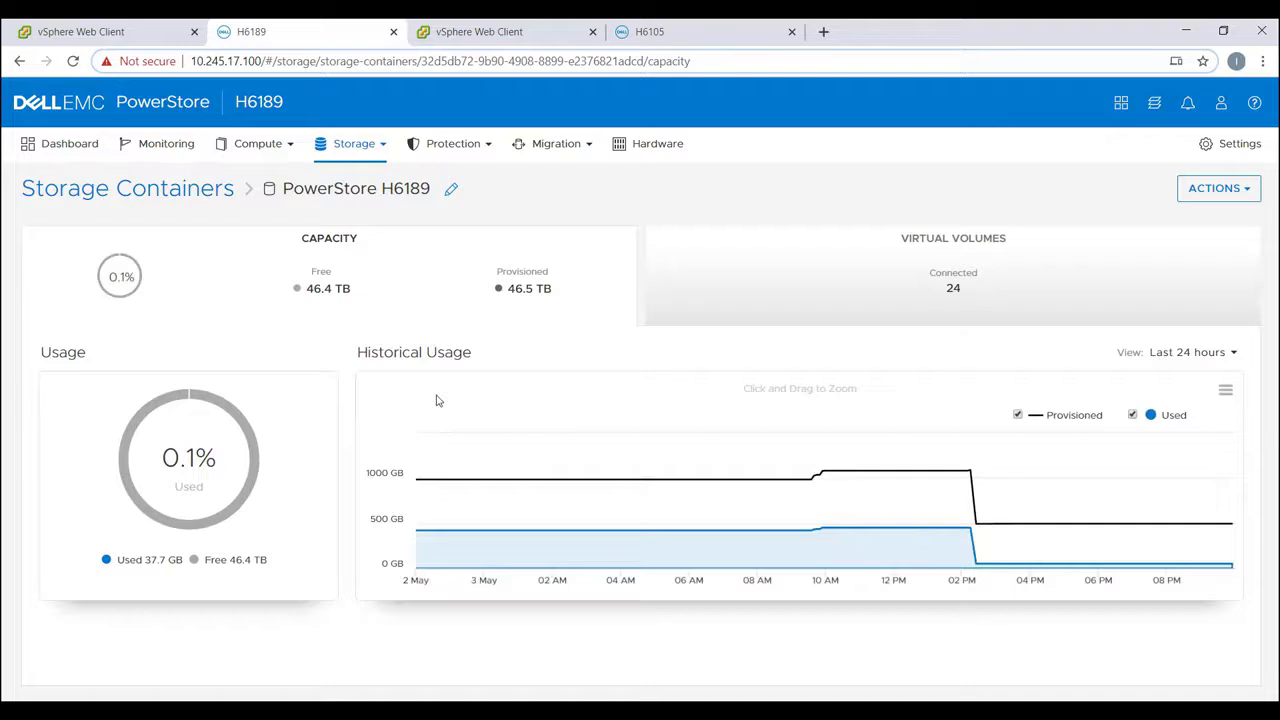
click(815, 290)
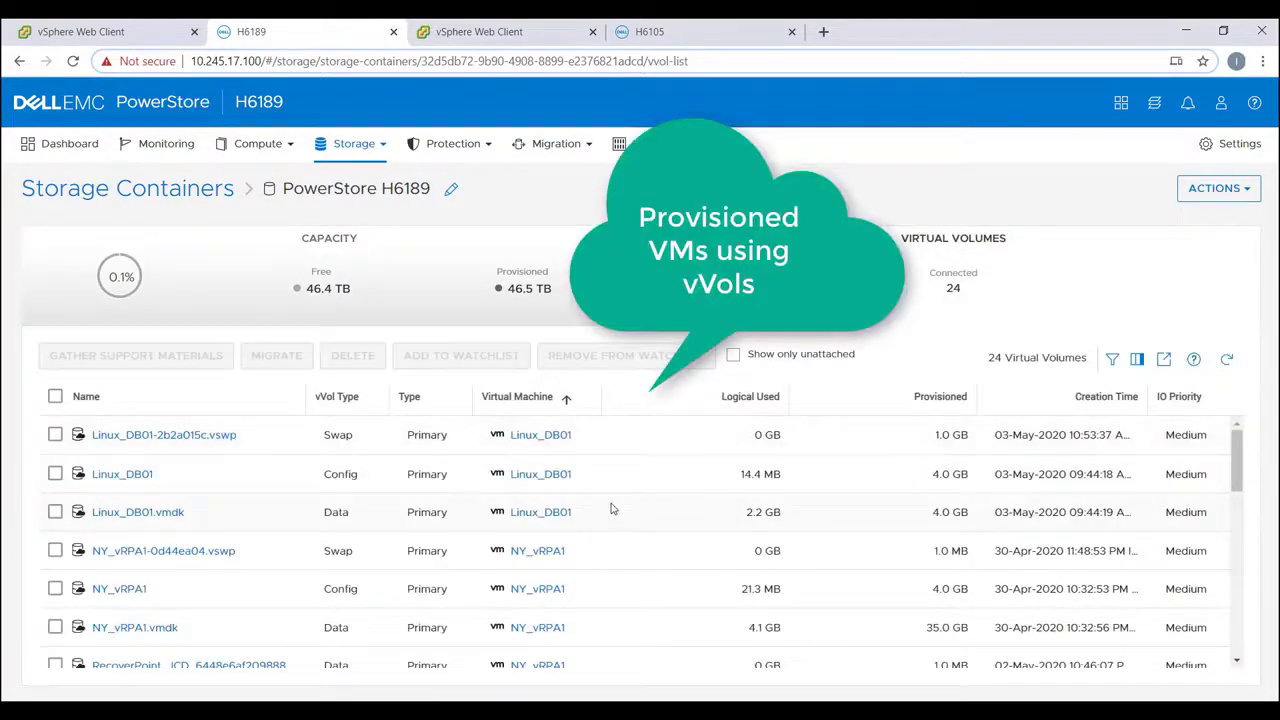
scroll(612, 509, down, 3)
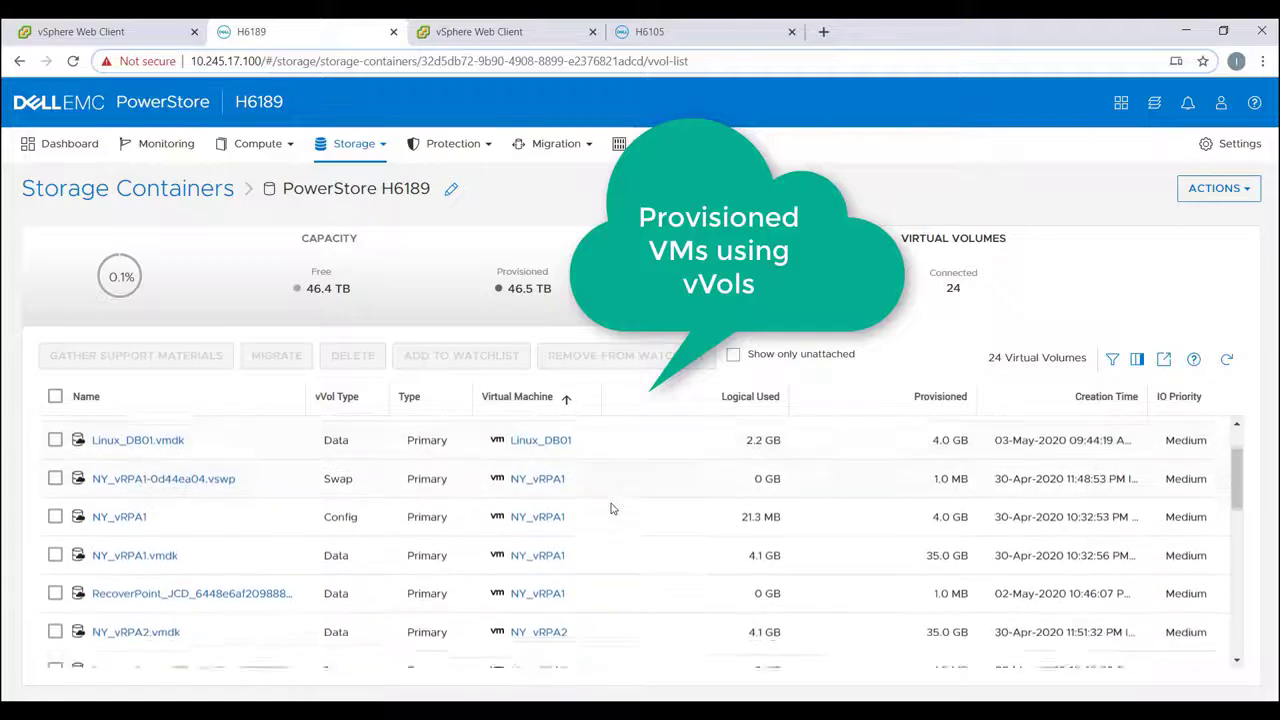
scroll(612, 509, down, 3)
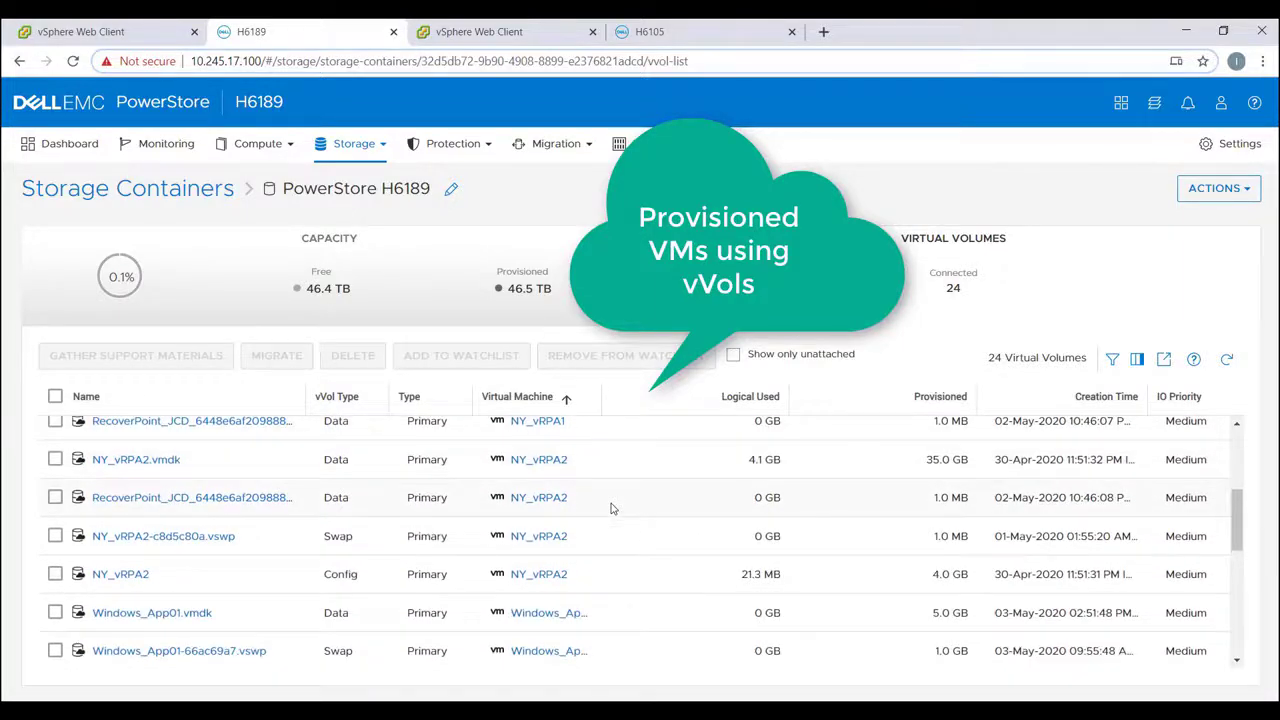
scroll(612, 509, down, 1)
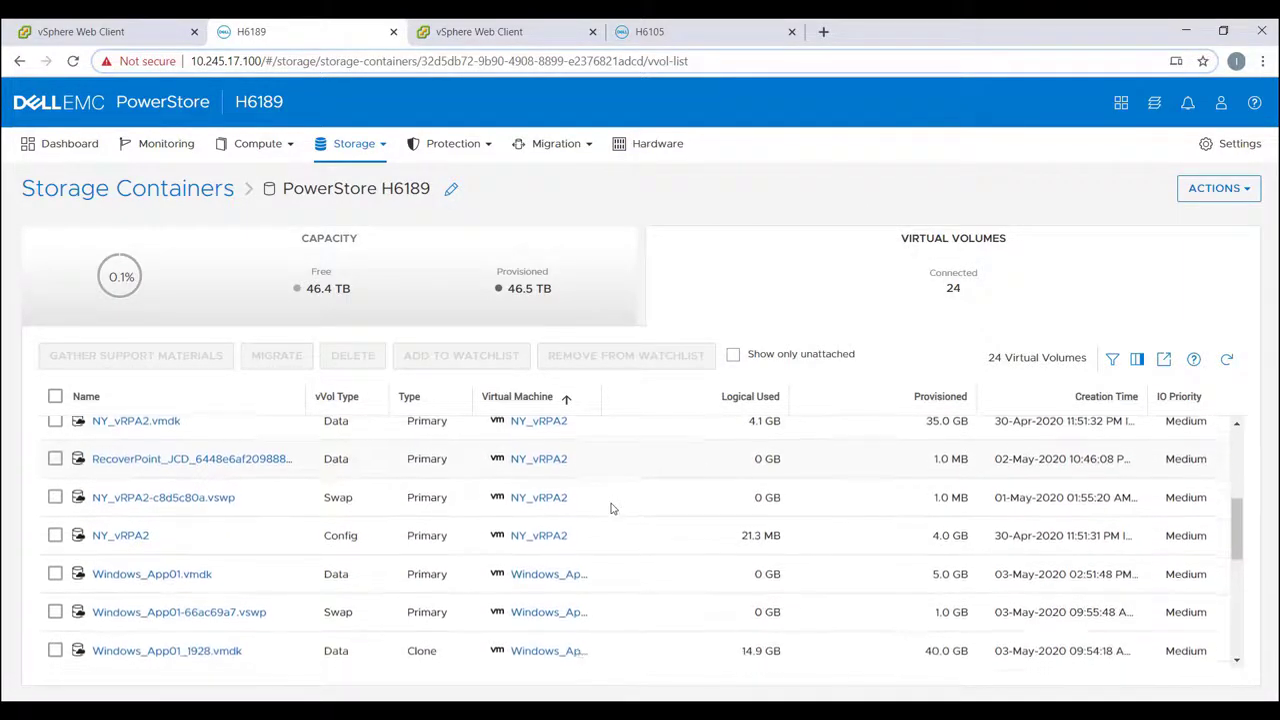
scroll(612, 509, down, 1)
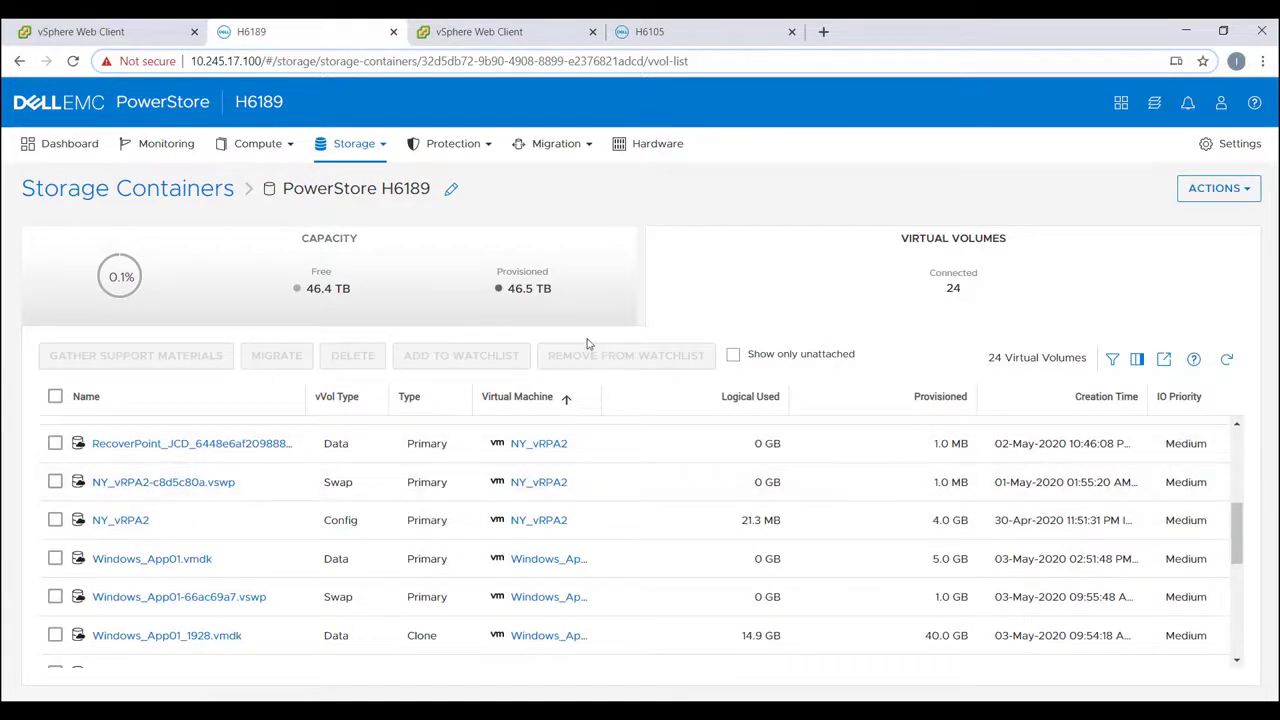
- In the Barcelona vCenter, show host 10.245.11.104's datastores and select PowerStore_VVOL_H6105
click(479, 31)
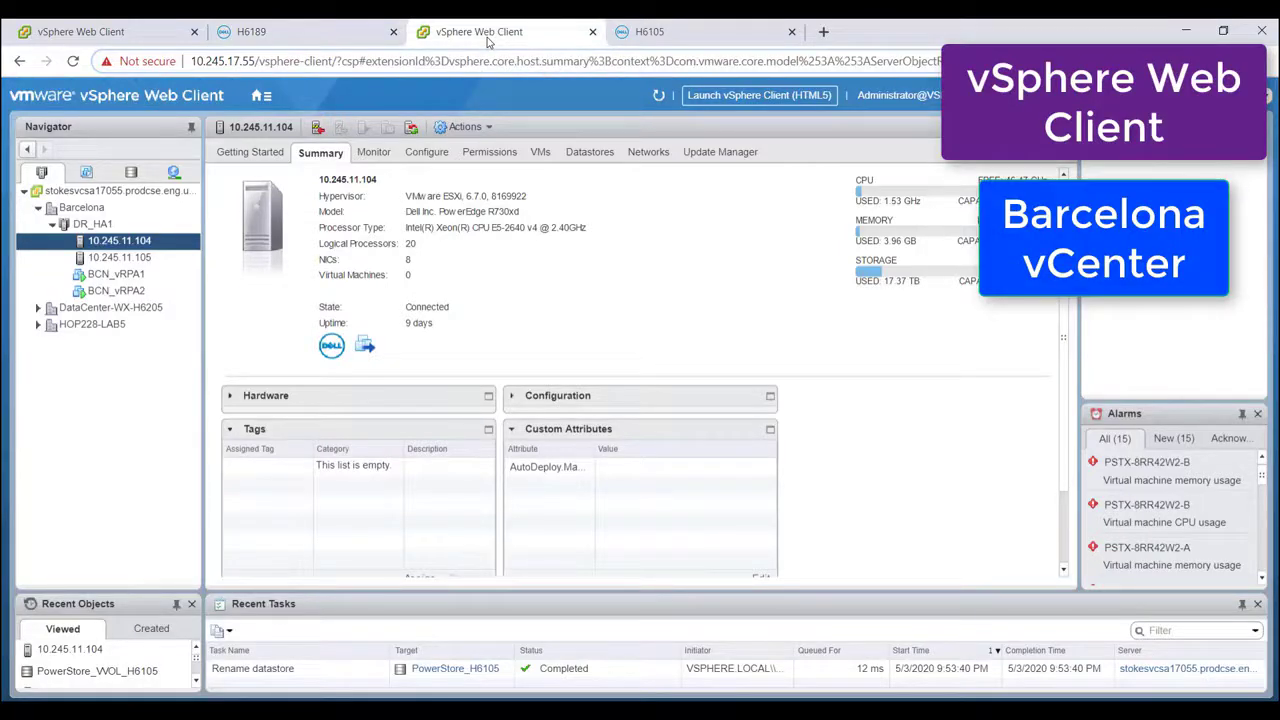
click(426, 151)
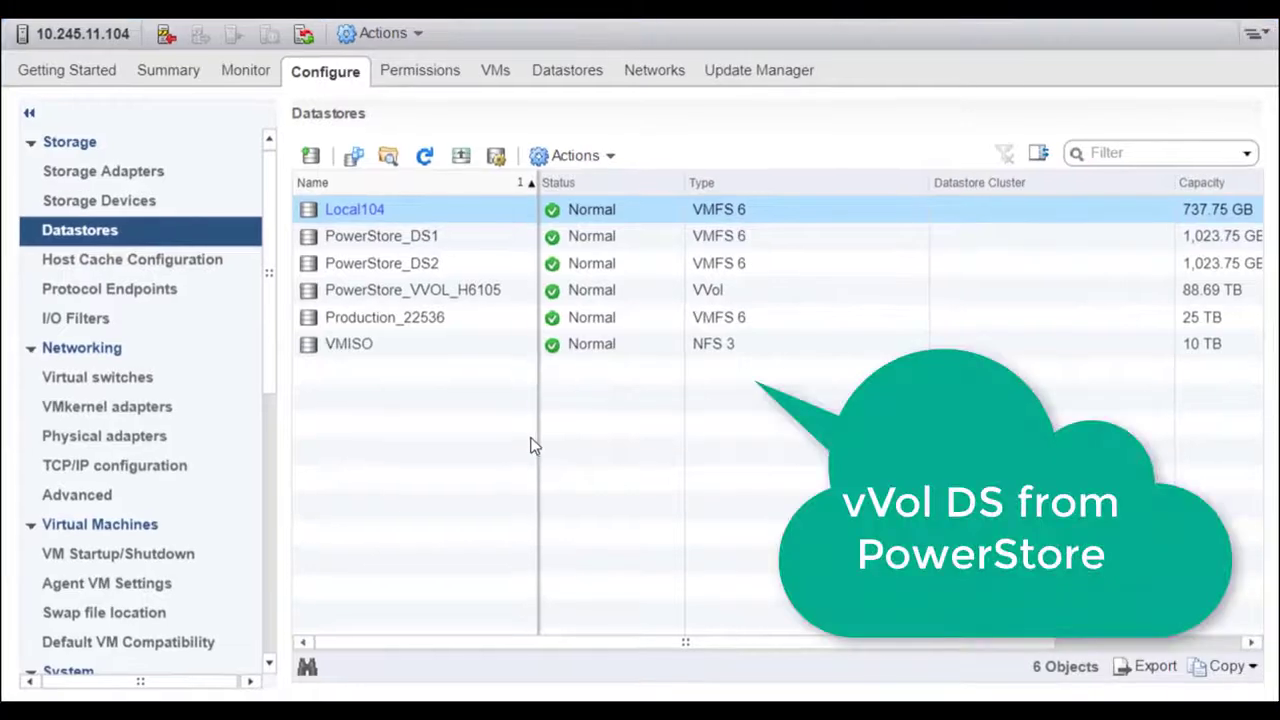
click(515, 297)
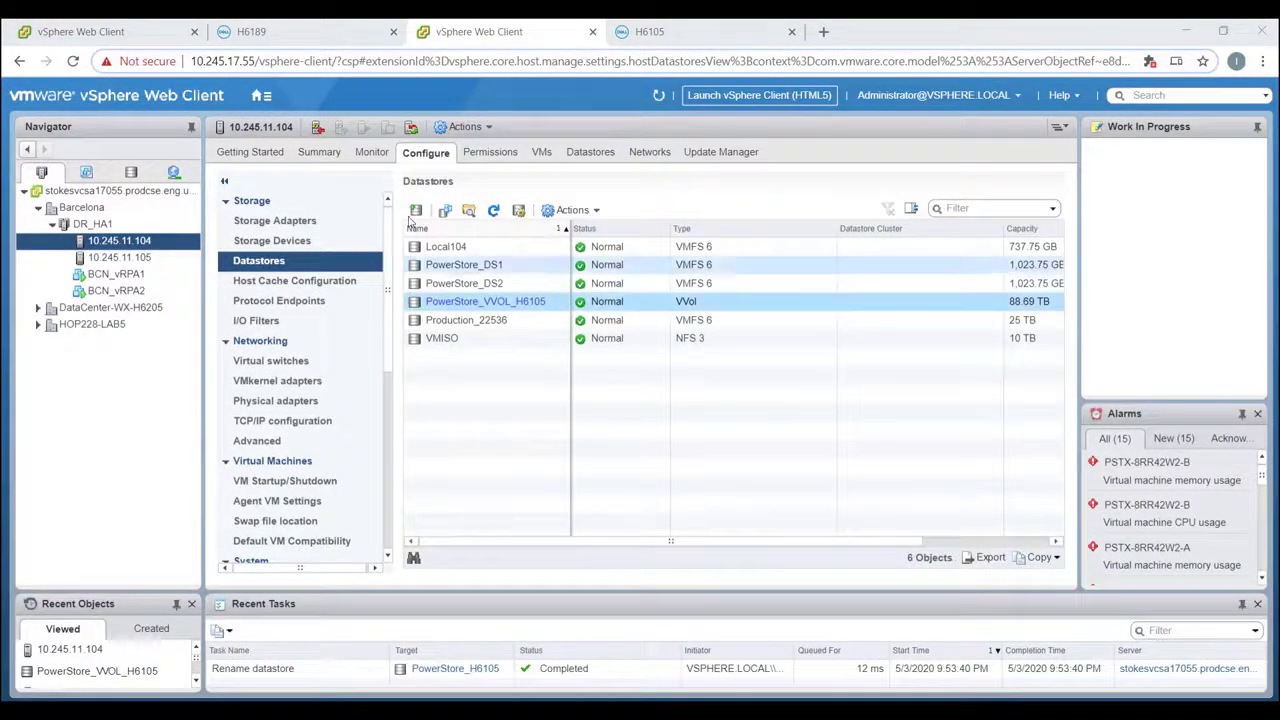
- Back in the New-York vCenter, show Windows_App01's RecoverPoint for VMs protection page under Configure
click(80, 31)
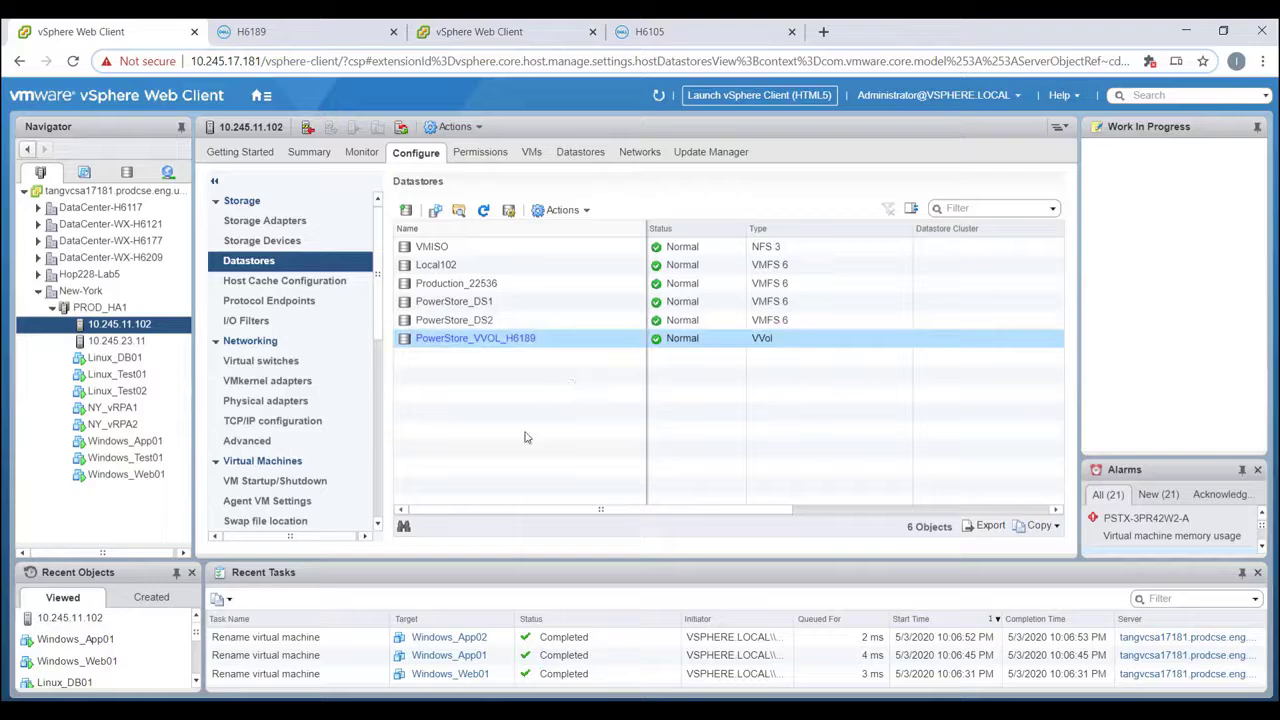
click(125, 441)
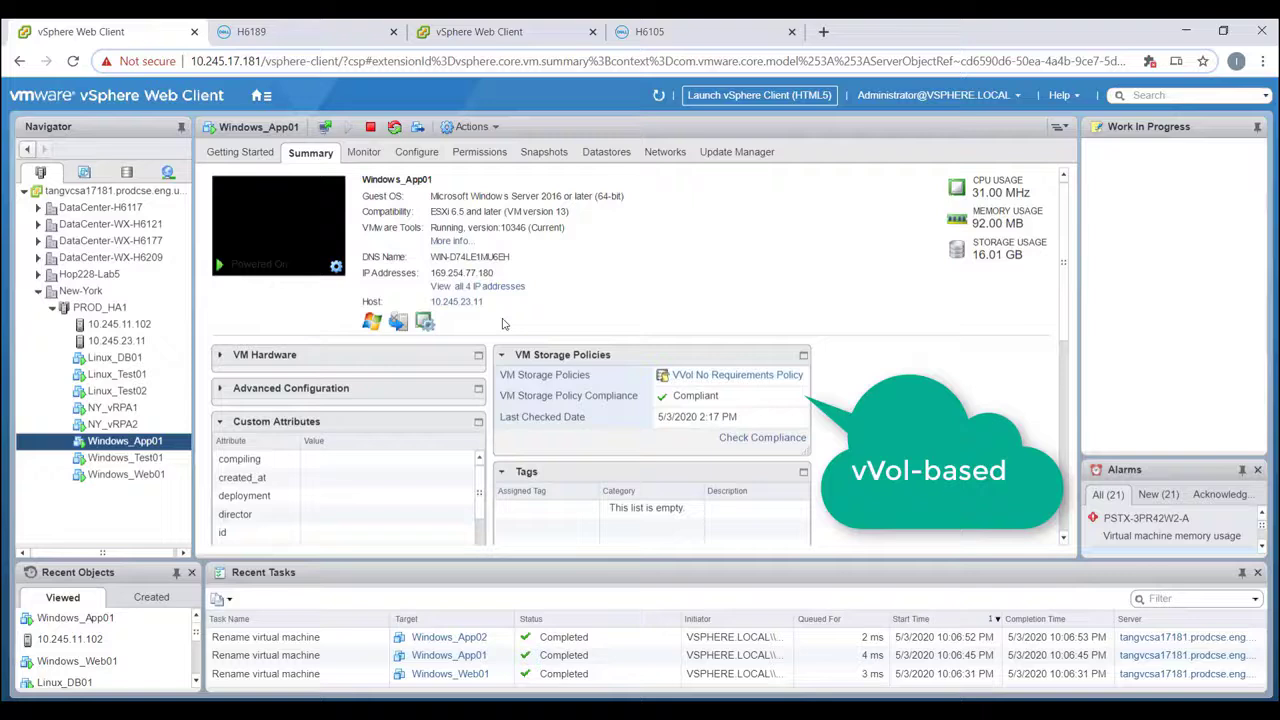
click(416, 152)
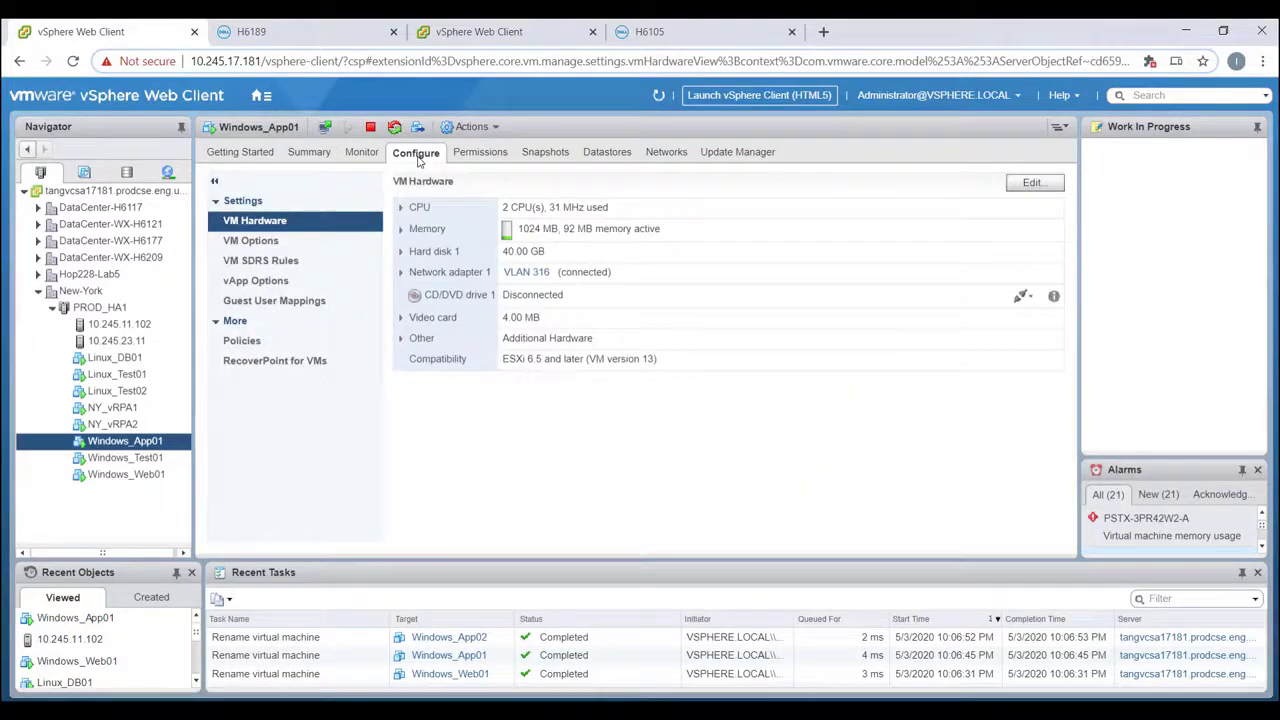
click(275, 361)
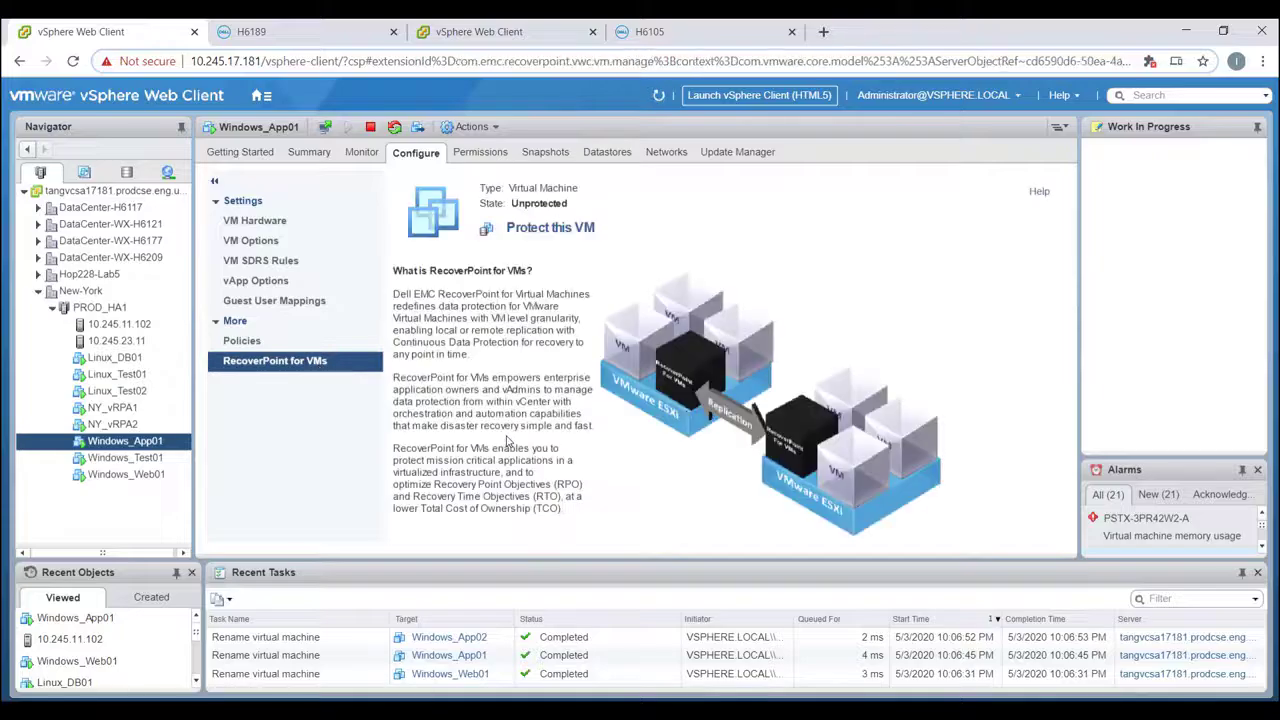
- Start protecting Windows_App01 in a new consistency group named Prod_App
click(553, 229)
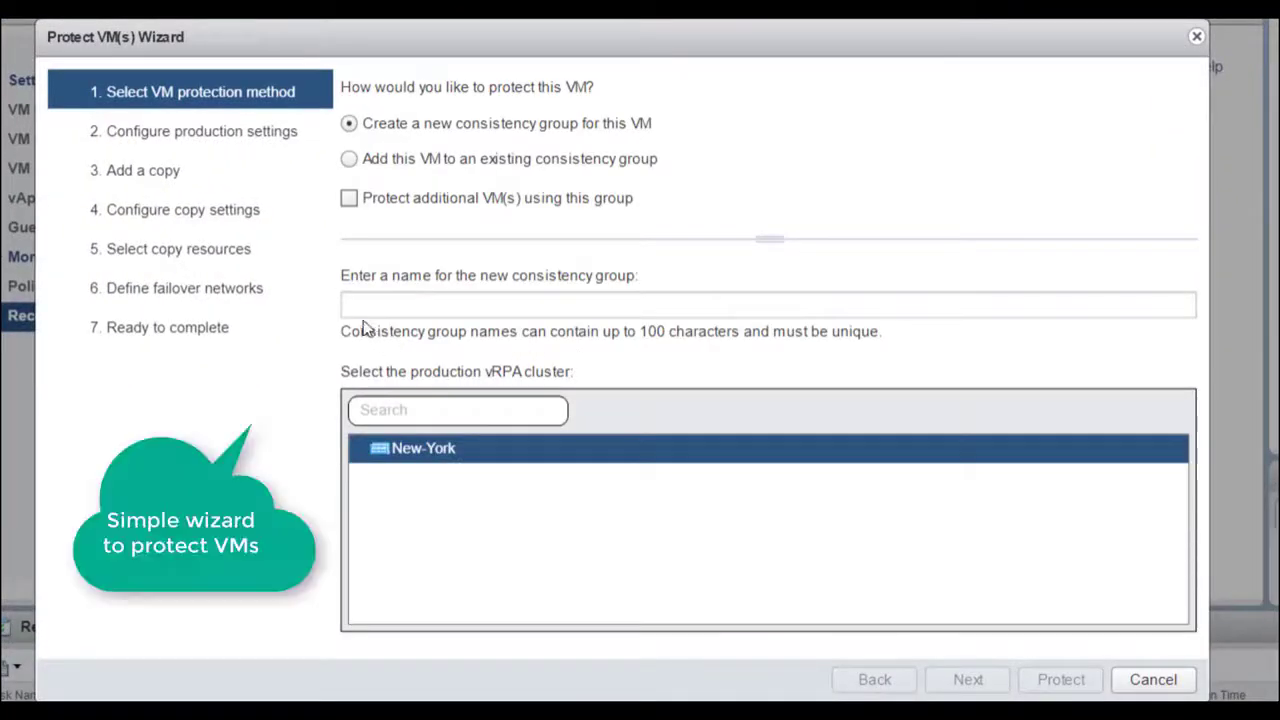
click(352, 304)
text(Prod_App)
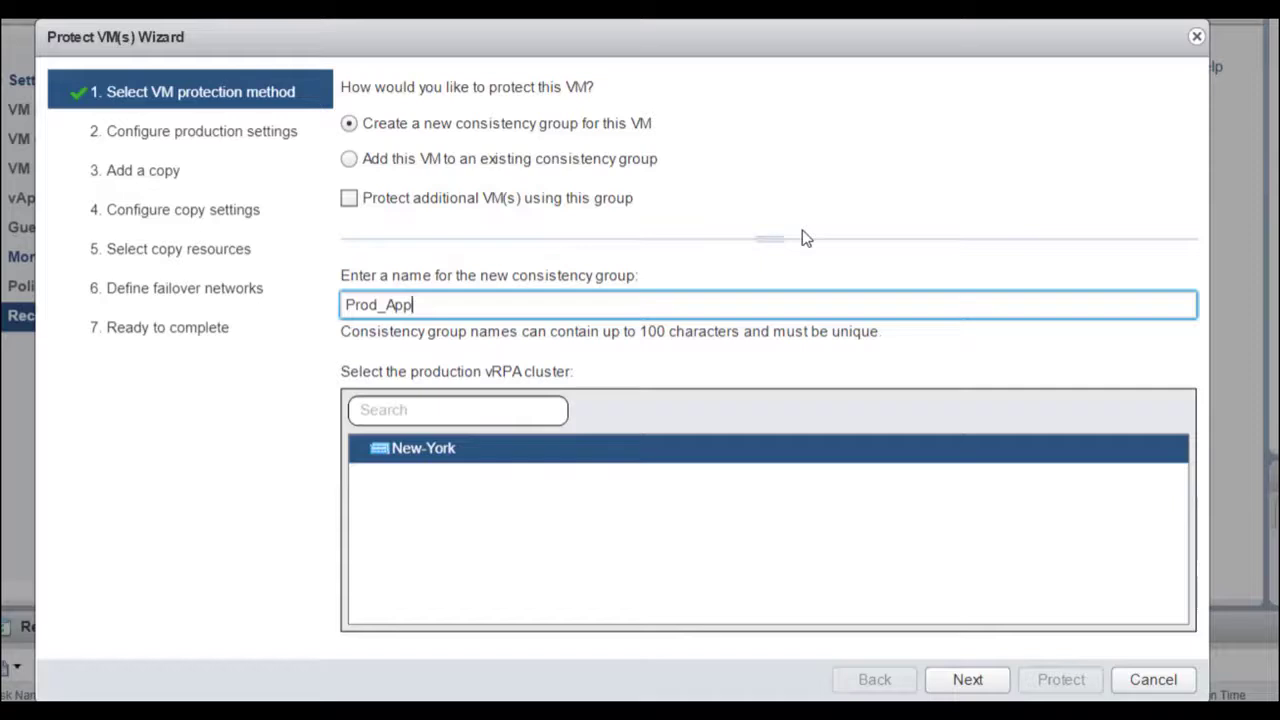
click(968, 679)
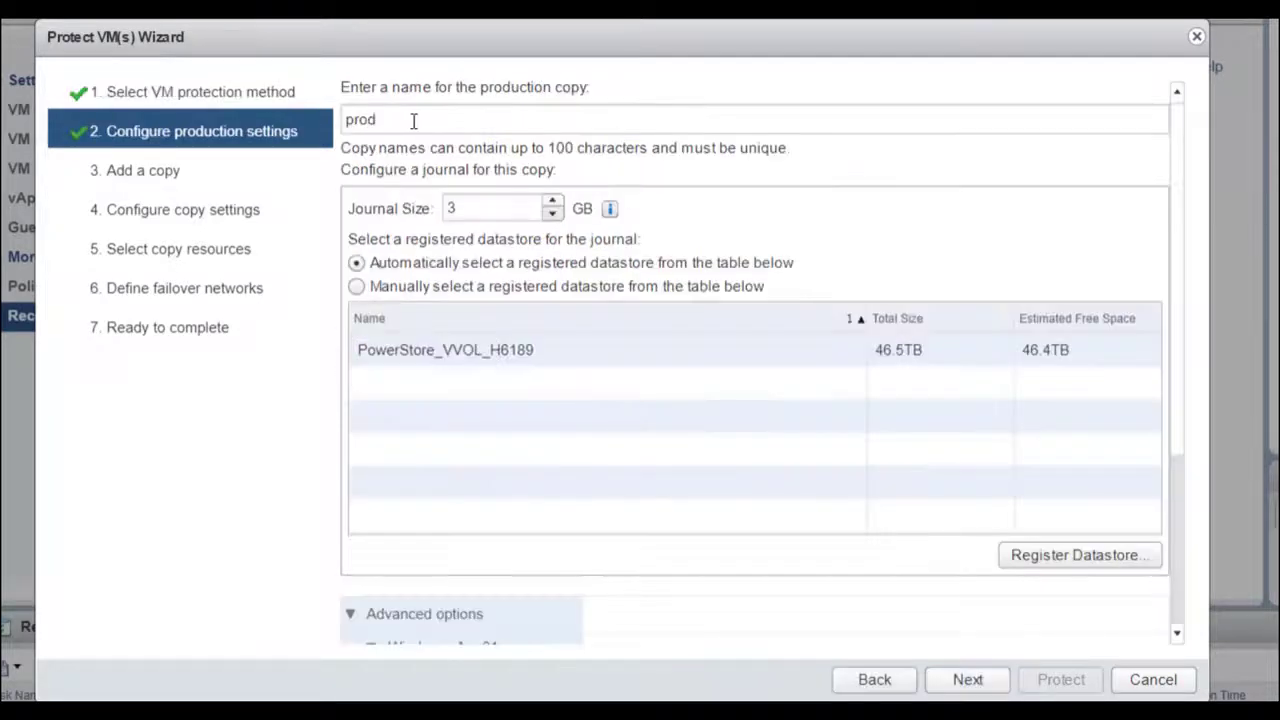
- Name the production copy NY and prepare the remote Barcelona copy to be renamed BCN
double_click(400, 118)
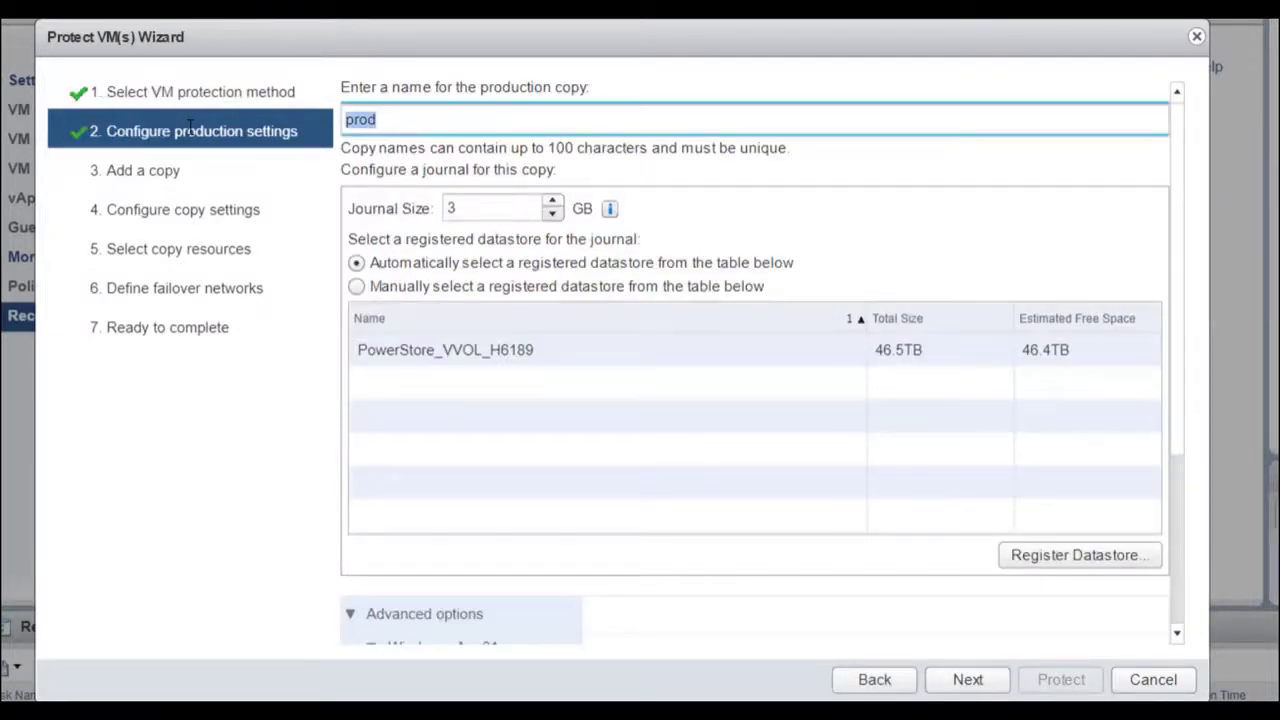
text(NY)
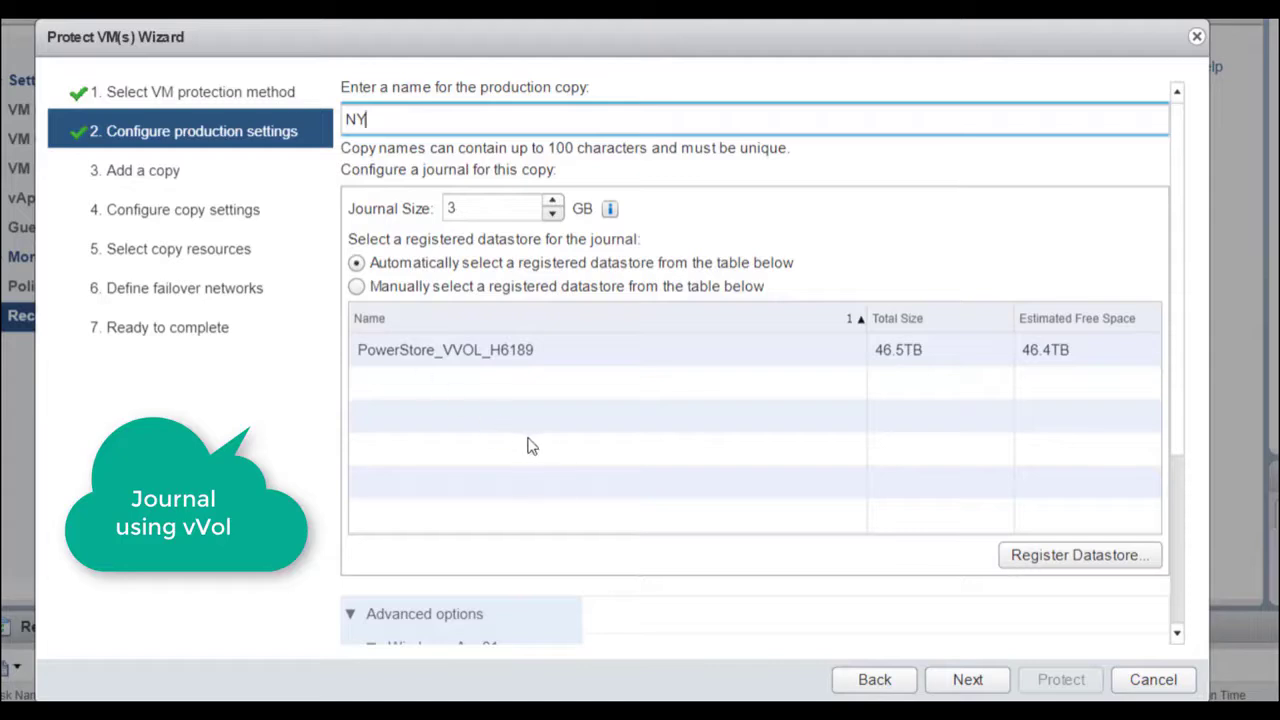
click(968, 679)
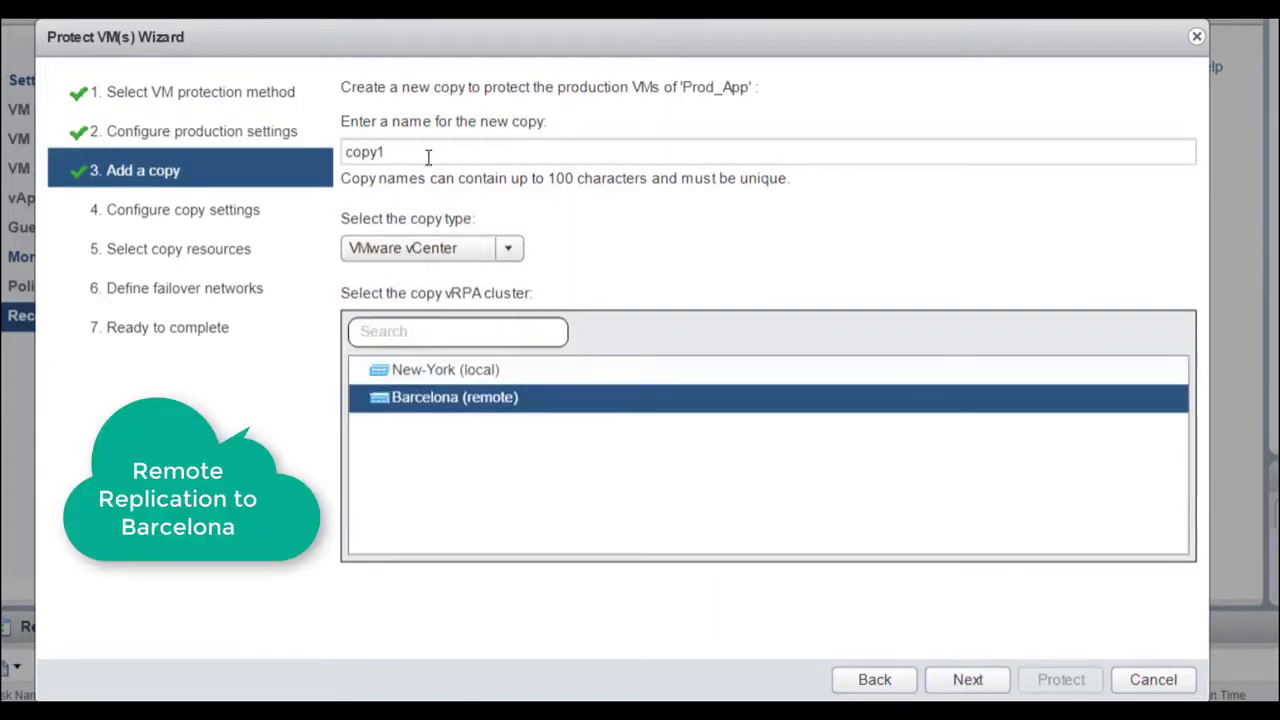
drag(428, 155, 286, 152)
text(BCN)
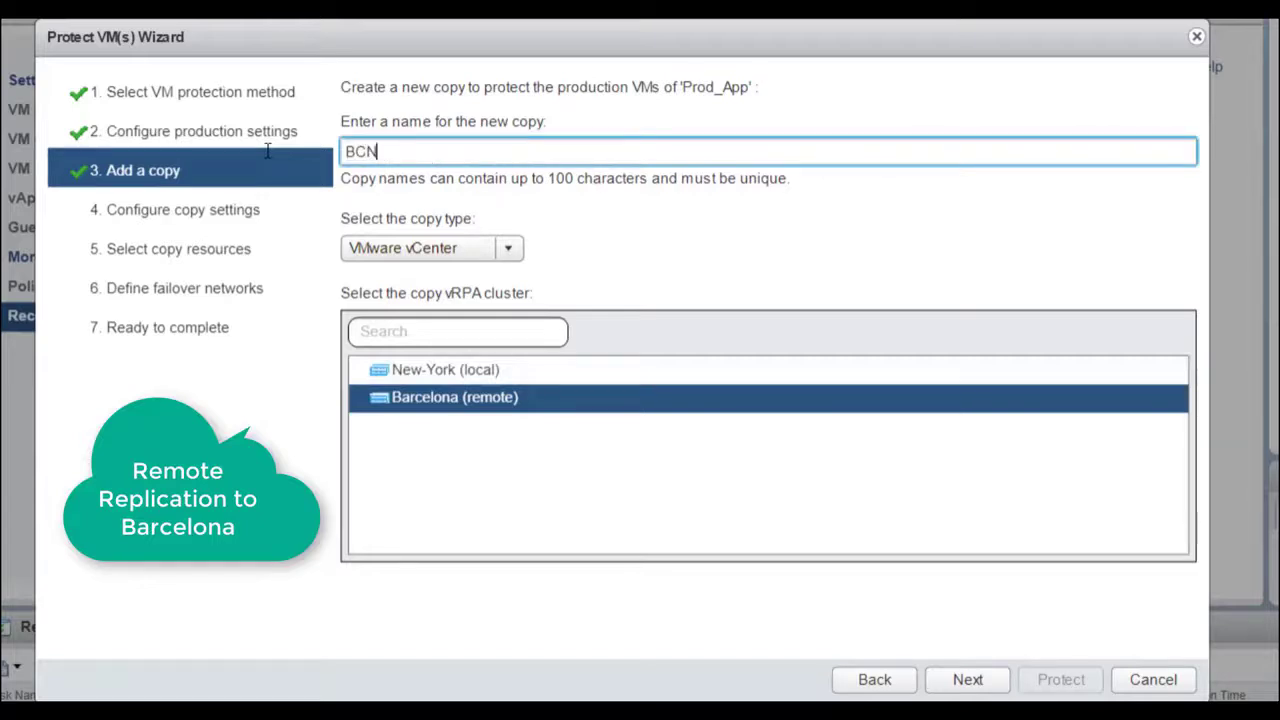
- Accept default copy policy, resources, storage and failover networks to reach step 8 Ready to complete
click(965, 680)
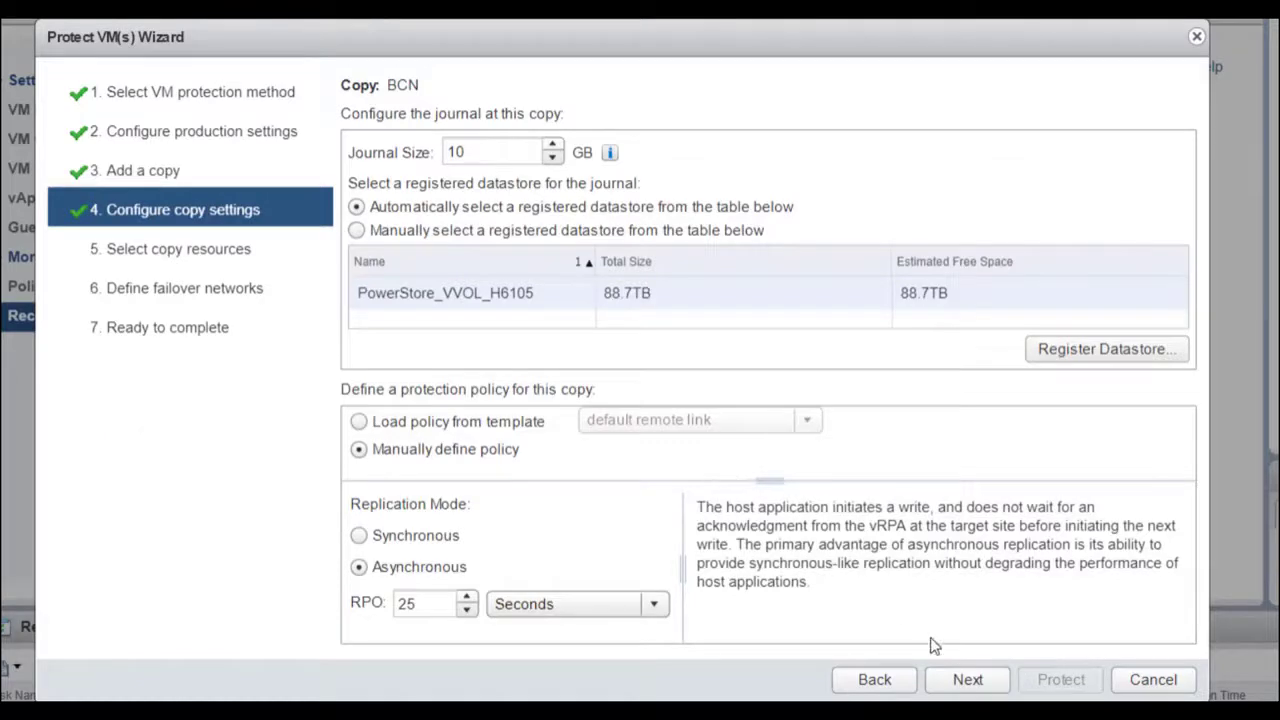
click(968, 680)
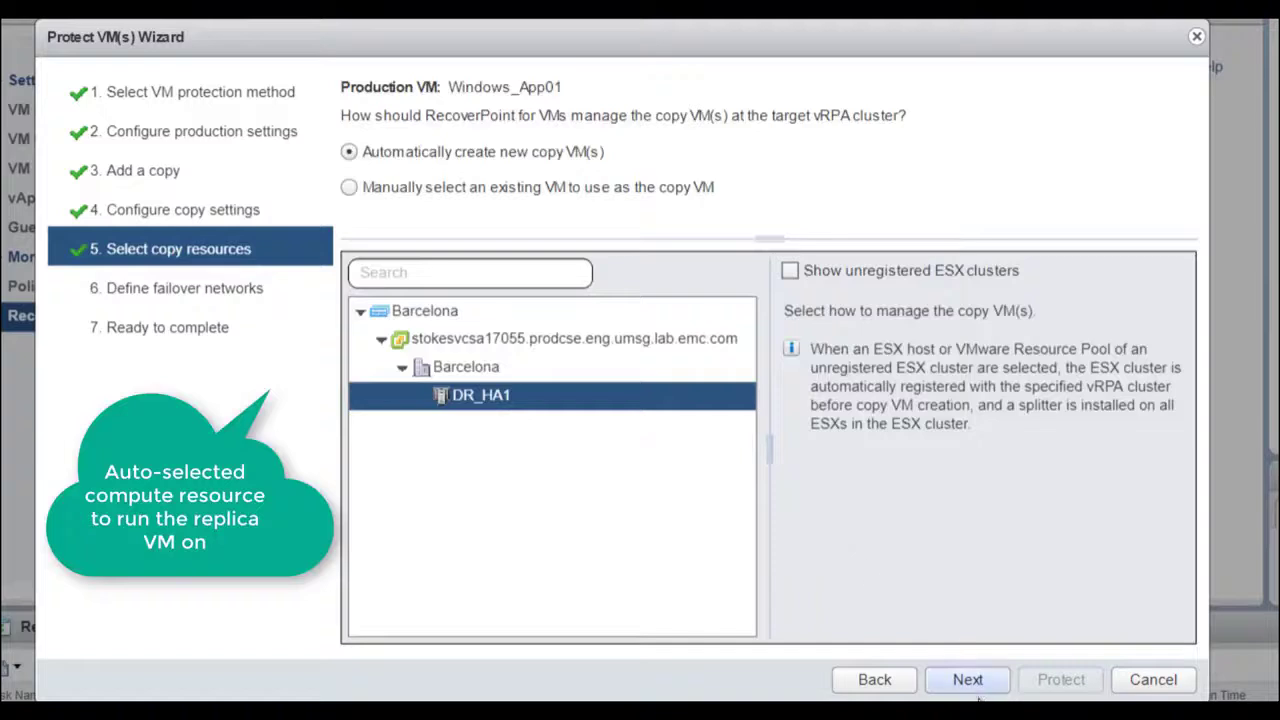
click(968, 680)
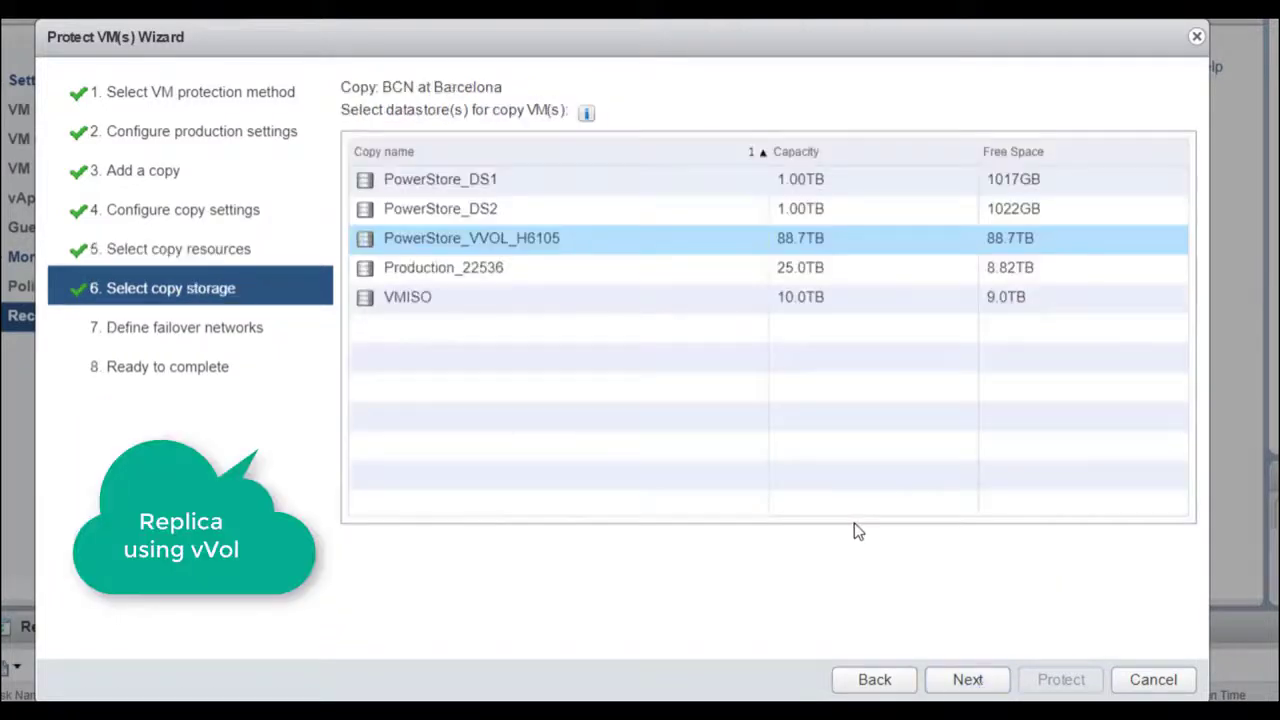
click(968, 680)
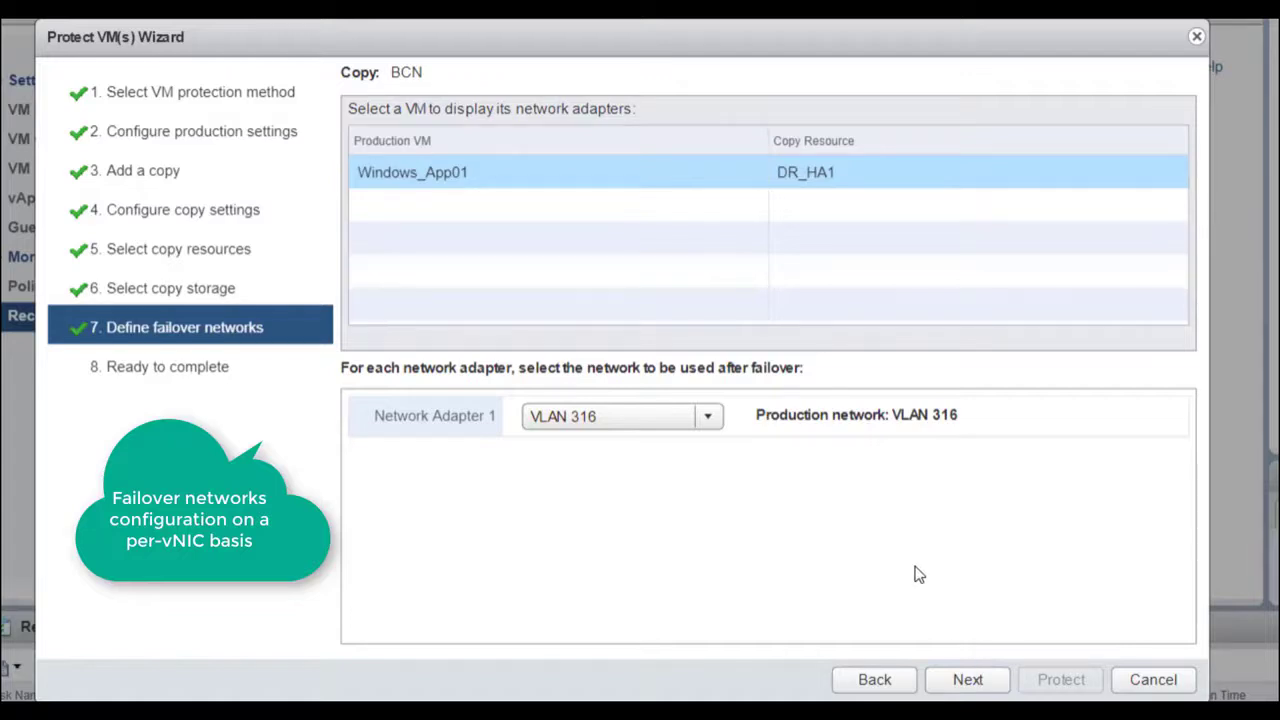
click(968, 680)
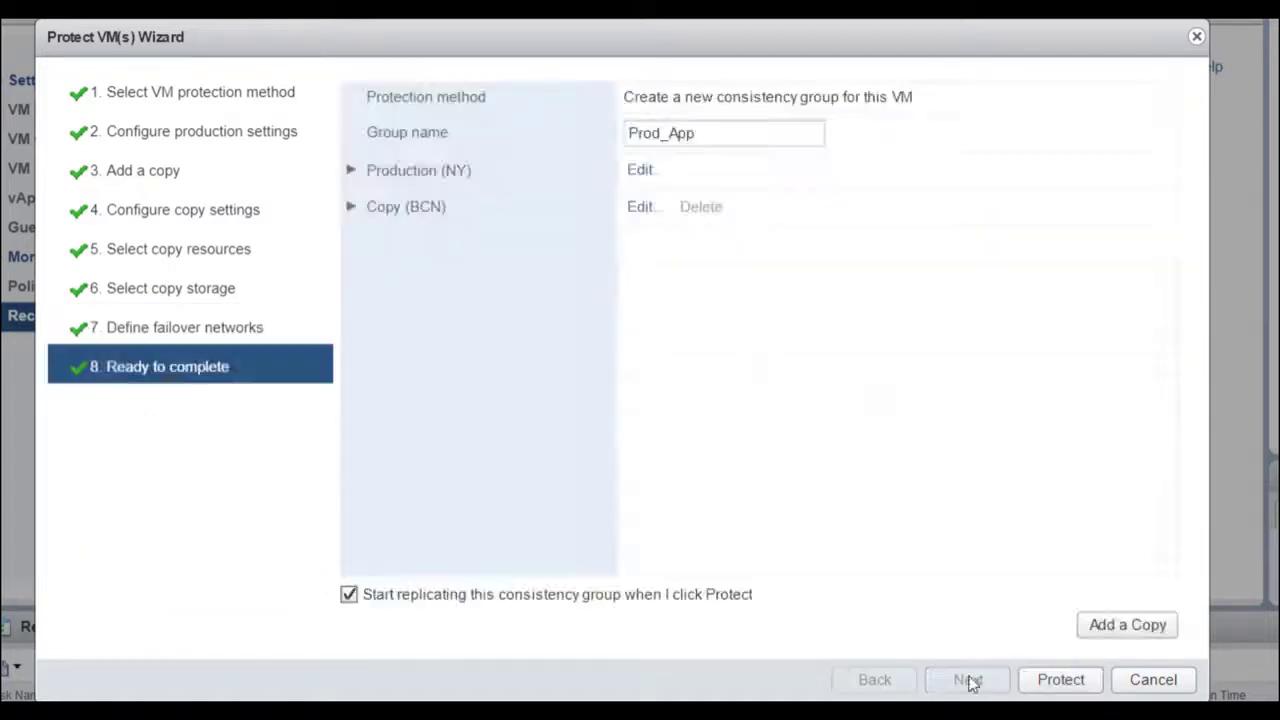
- Confirm Protect so Windows_App01 replicates from NY to BCN in the Prod_App group
click(1060, 679)
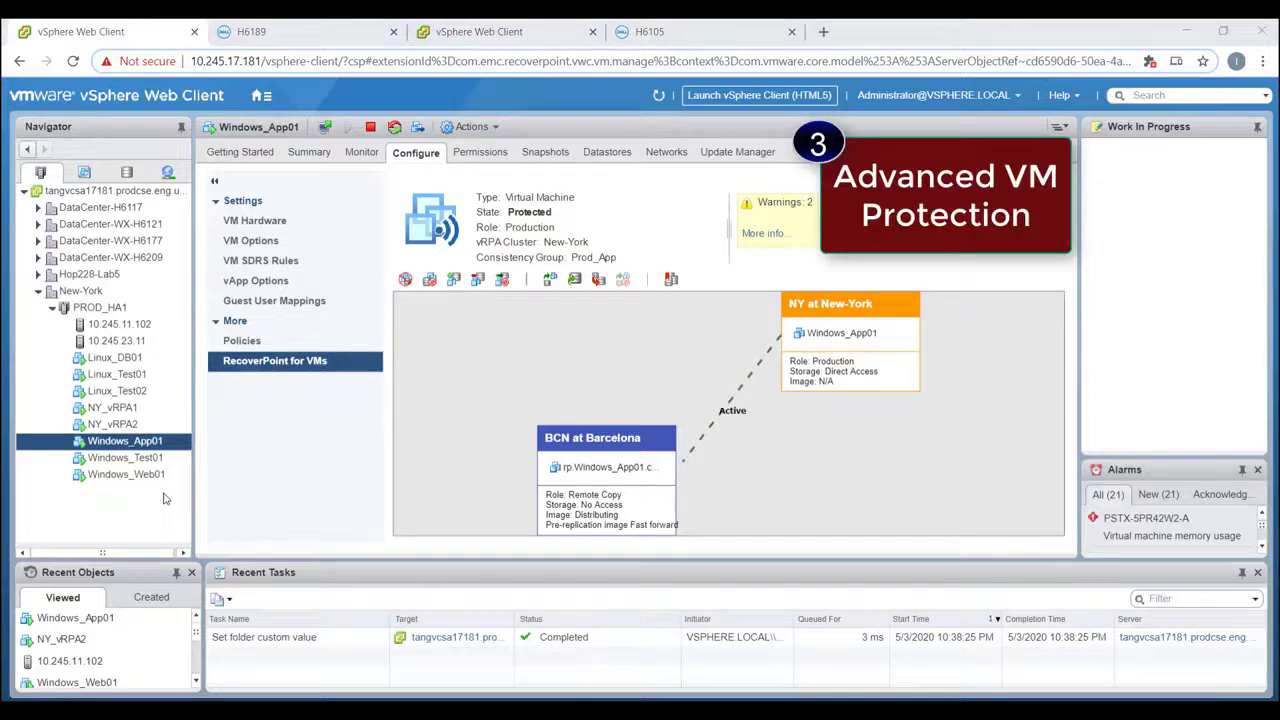
- Start protecting Windows_Web01 by joining the existing Prod_App group with additional VMs enabled
right_click(136, 475)
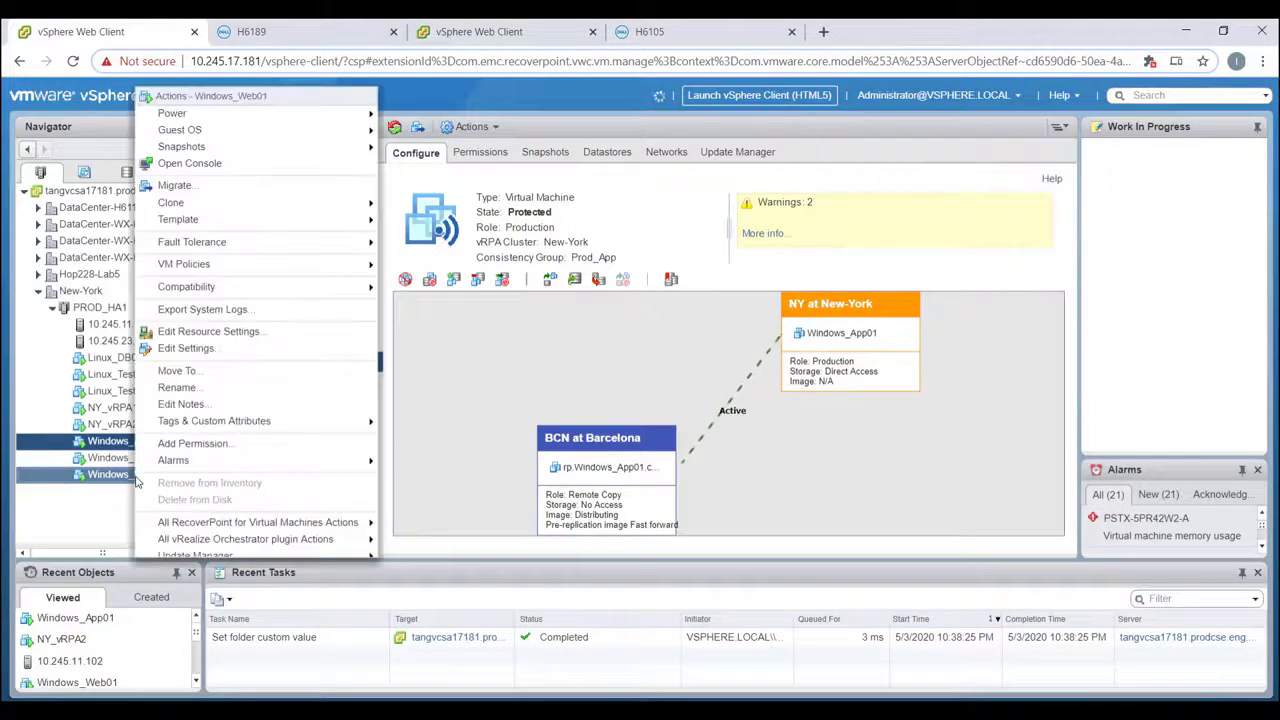
mouse_move(258, 522)
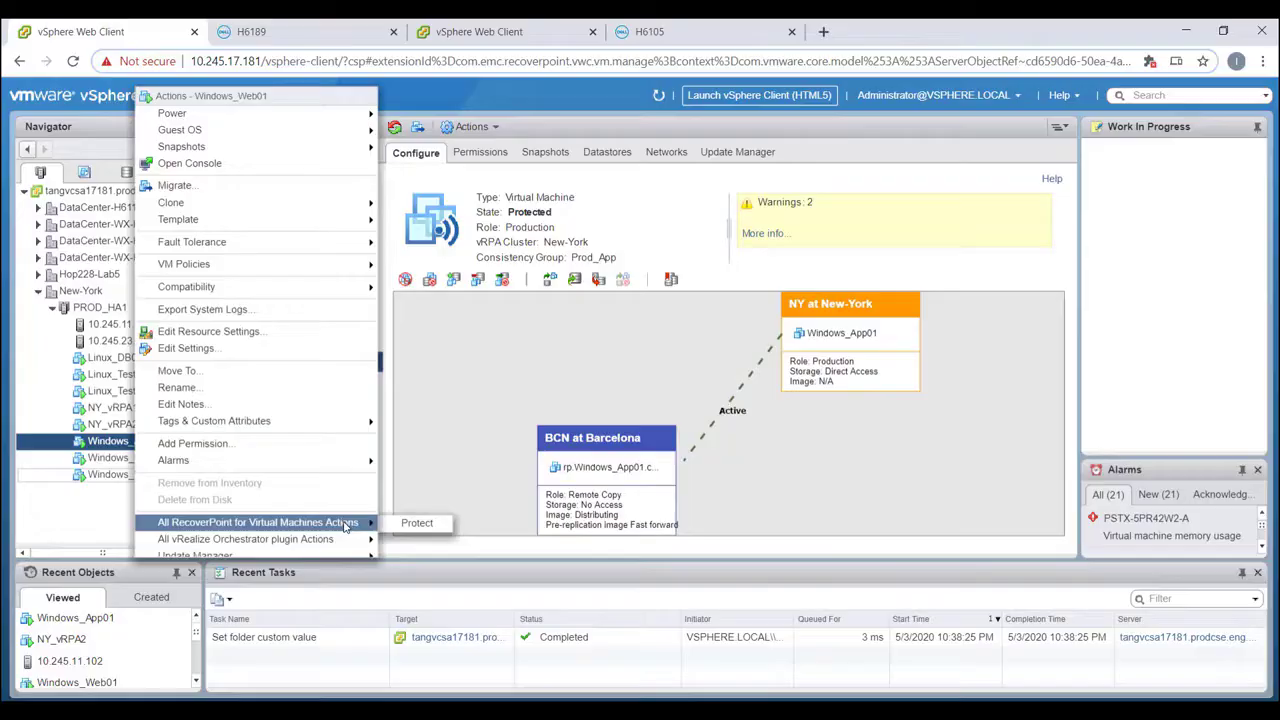
click(418, 524)
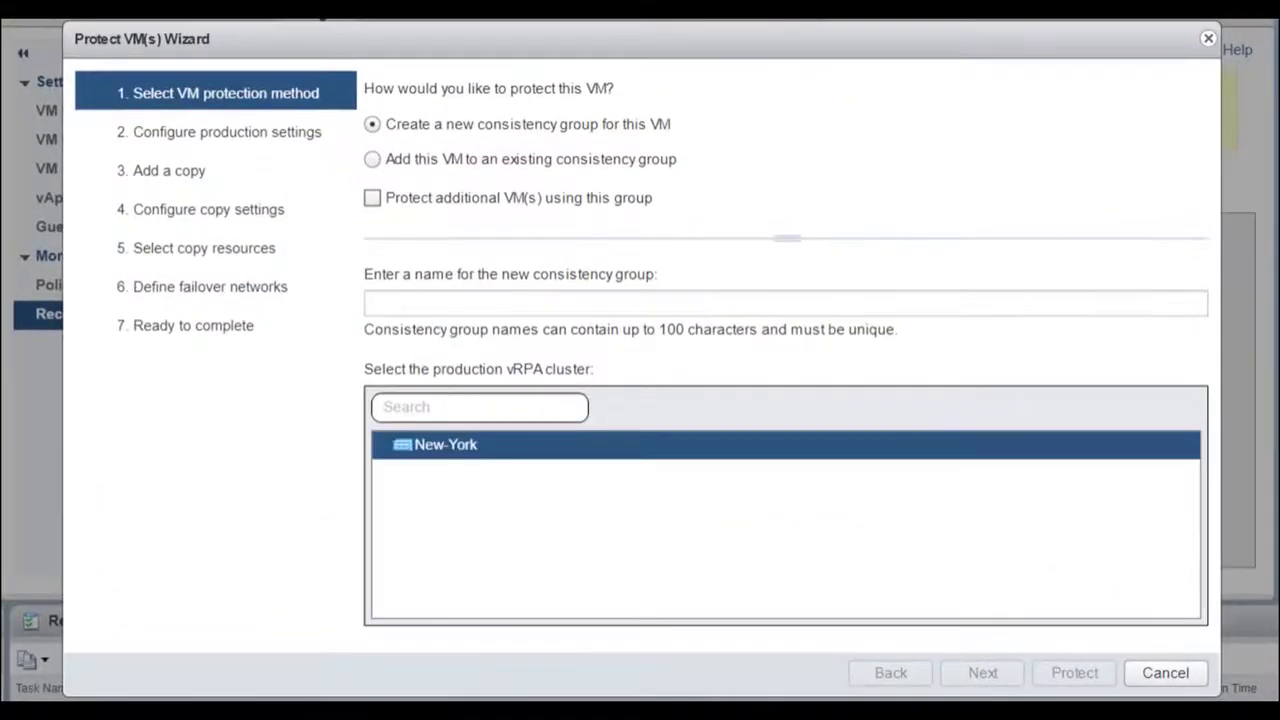
click(372, 159)
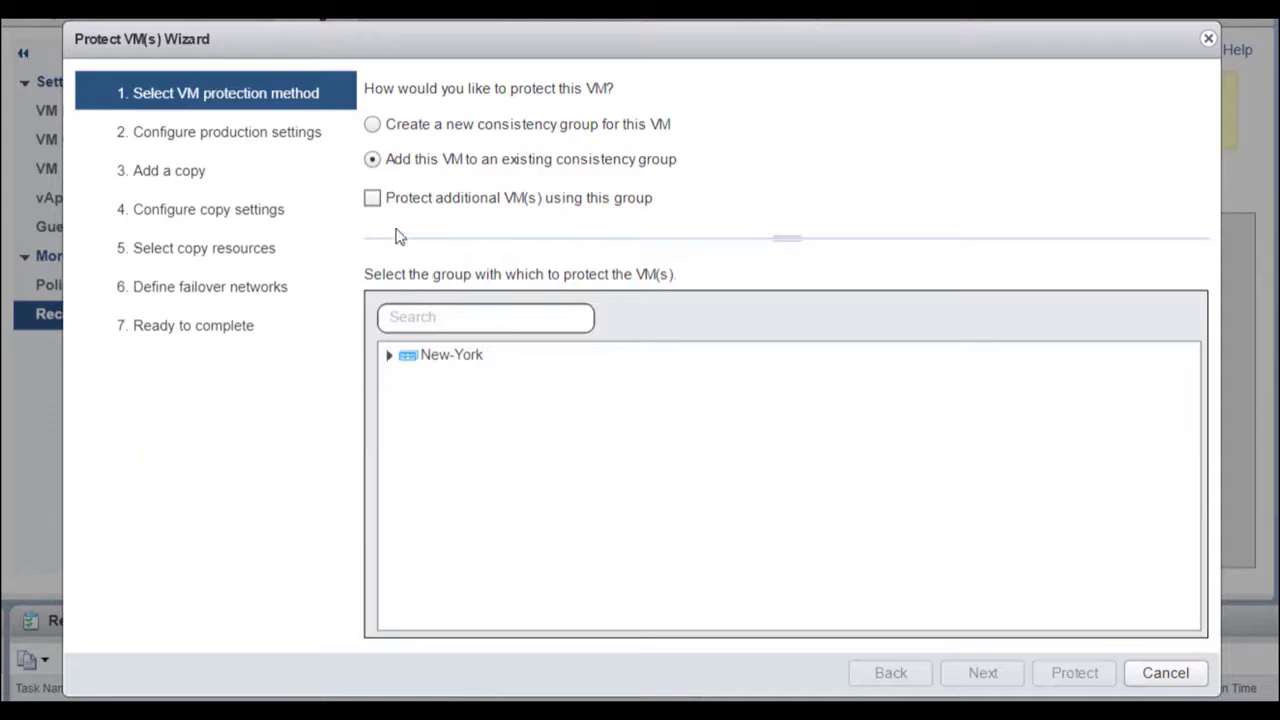
click(372, 198)
click(390, 355)
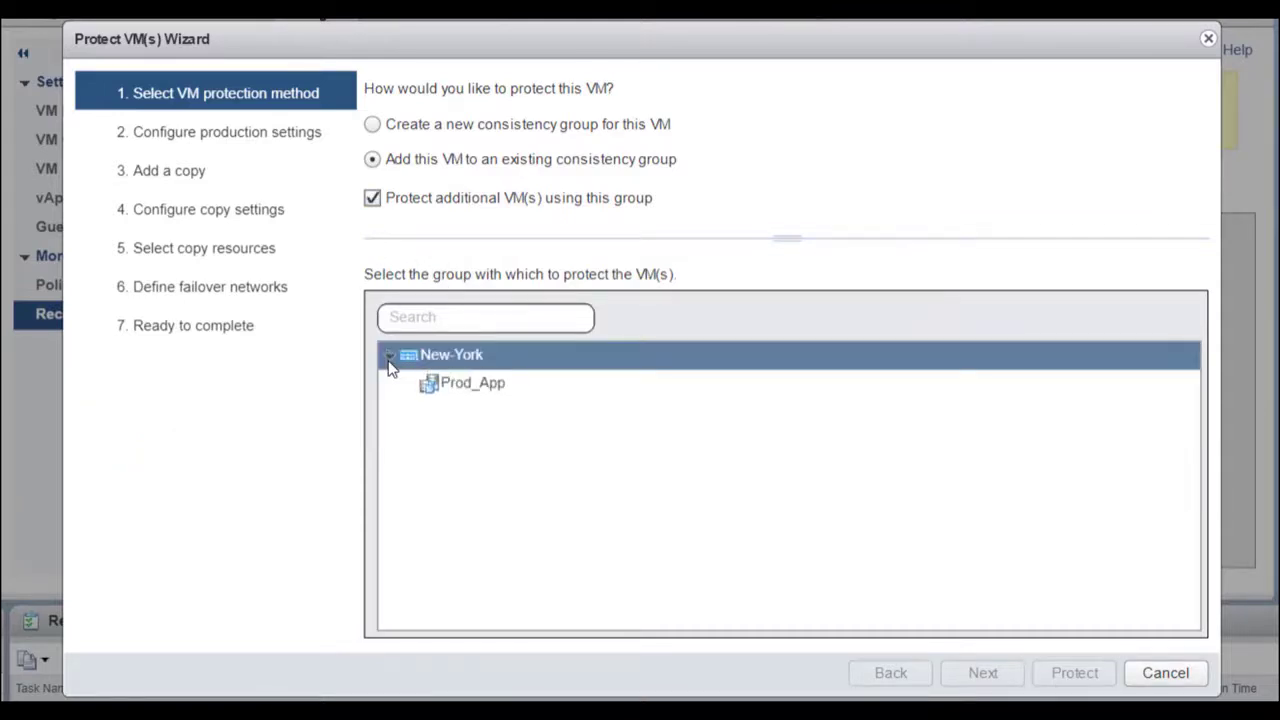
click(450, 383)
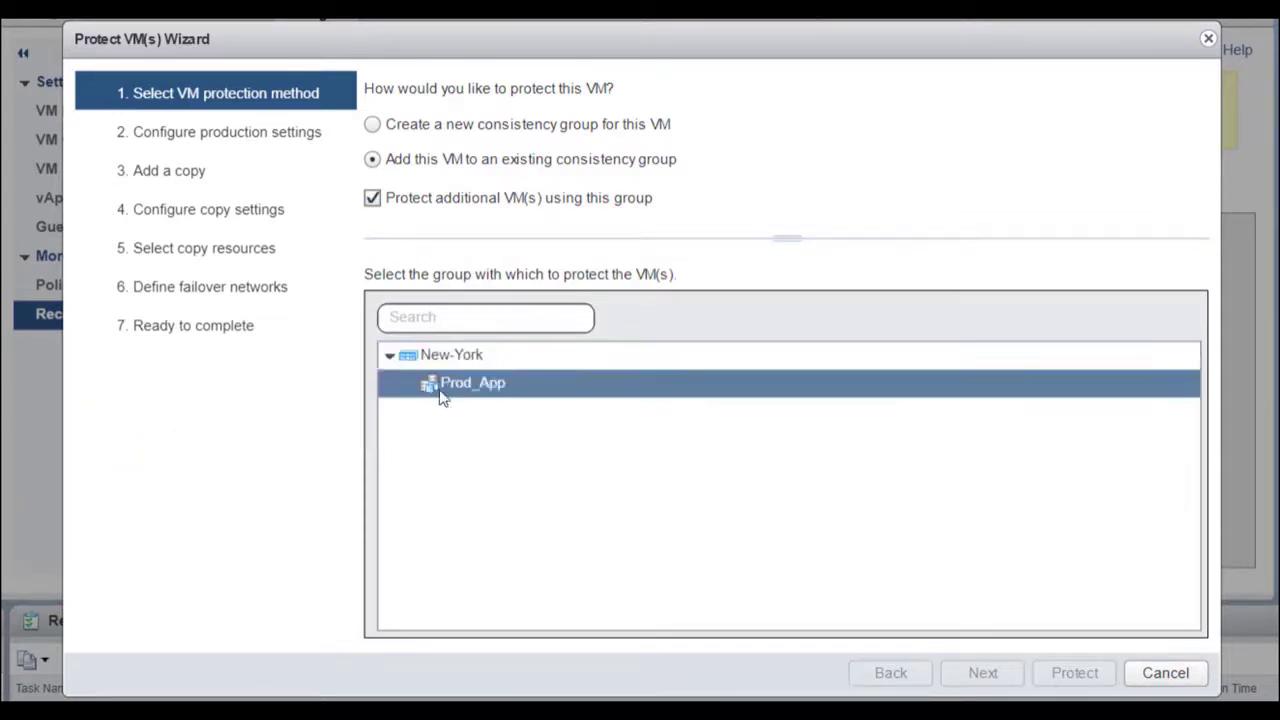
click(982, 672)
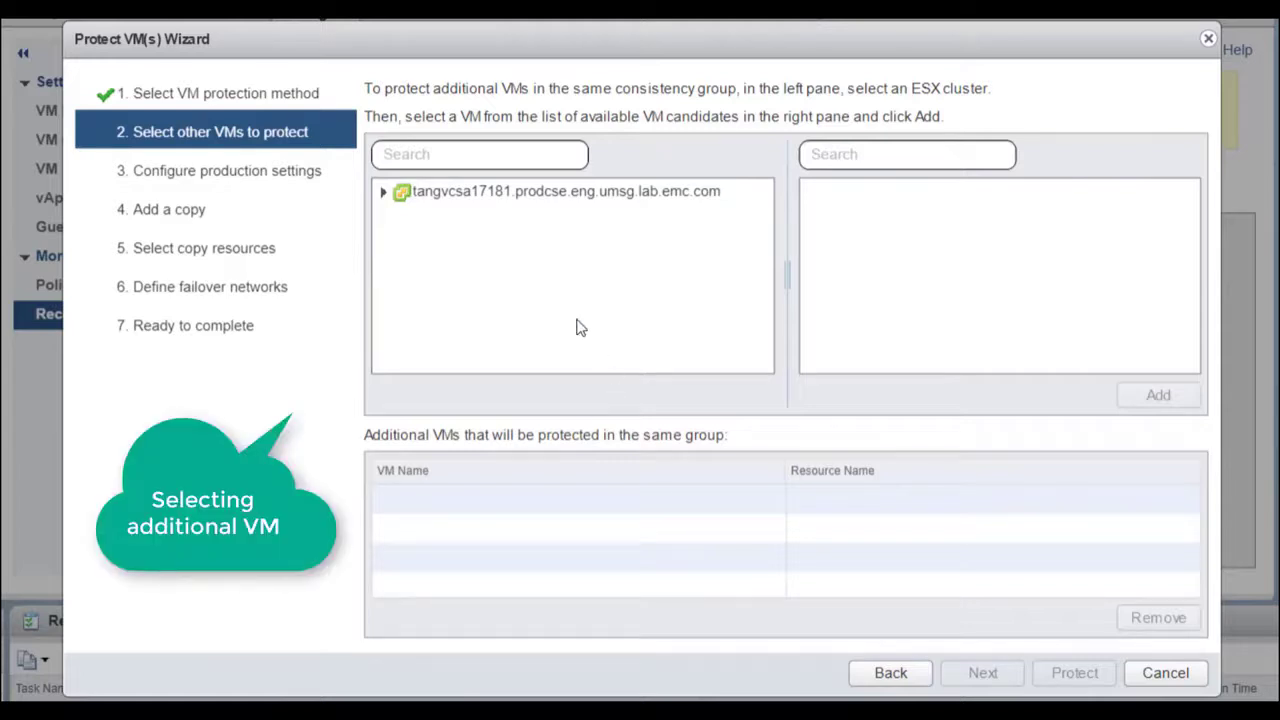
- Add Linux_DB01 from New-York's PROD_HA1 cluster as an additional VM to protect
click(395, 197)
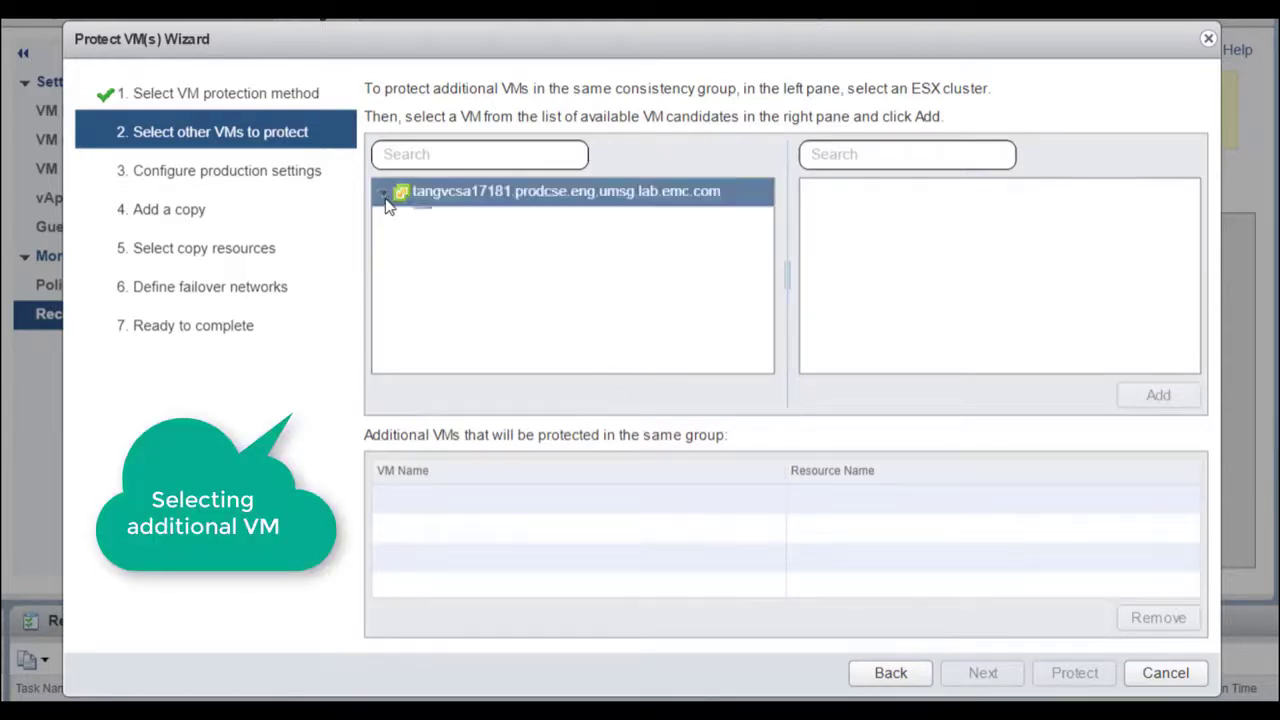
click(384, 193)
click(440, 220)
click(405, 220)
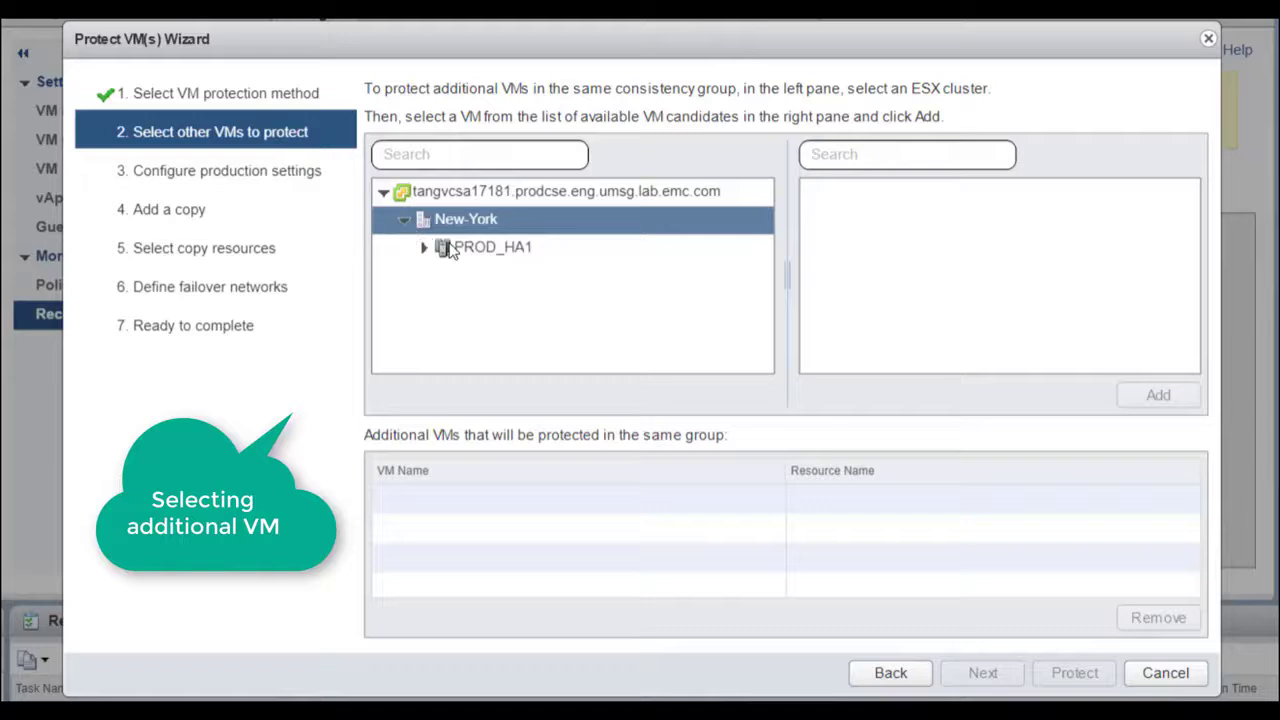
click(470, 248)
click(880, 276)
click(1158, 395)
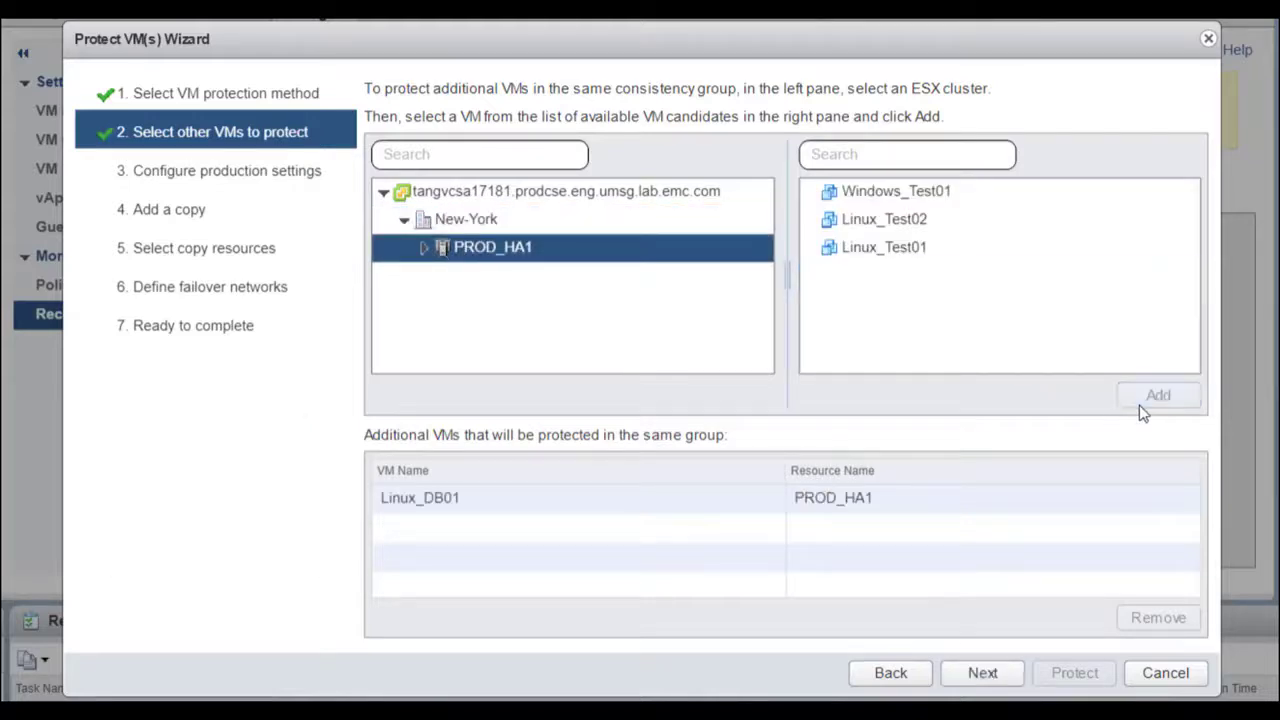
- Exclude Windows_Web01's 5 GB SCSI(0:1) disk from replication and select the BCN copy
click(983, 673)
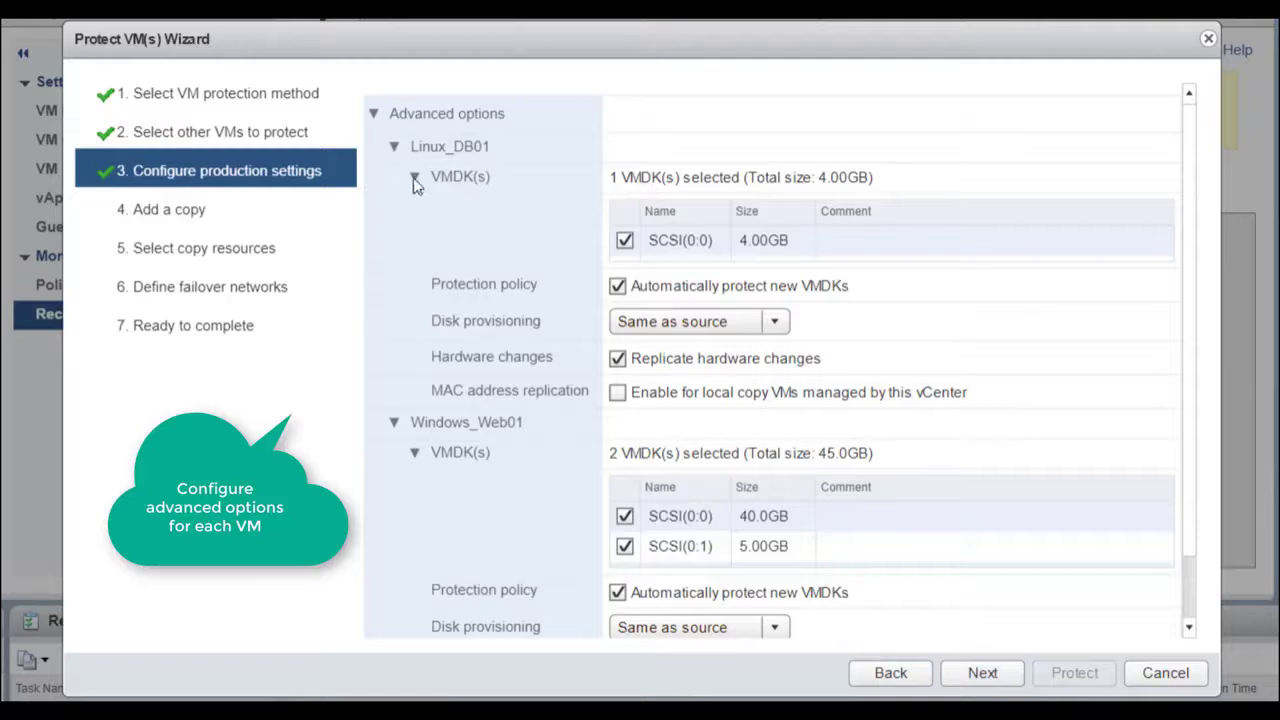
click(395, 146)
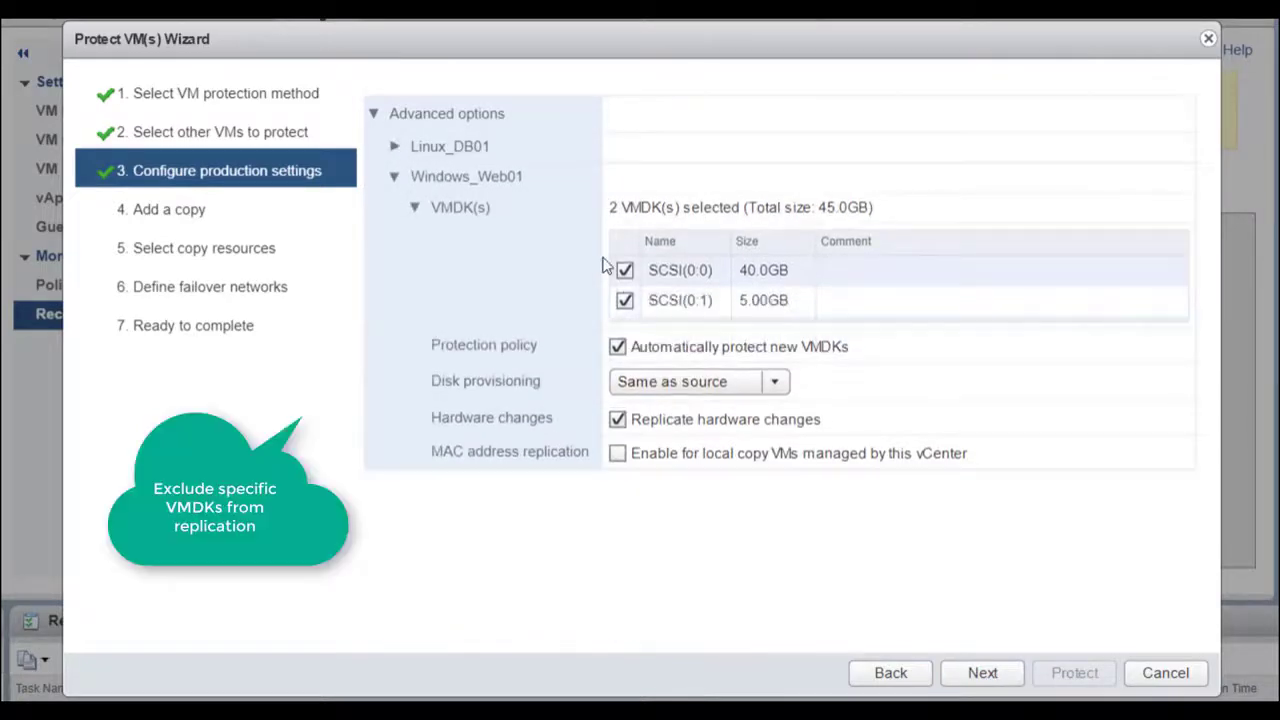
click(625, 300)
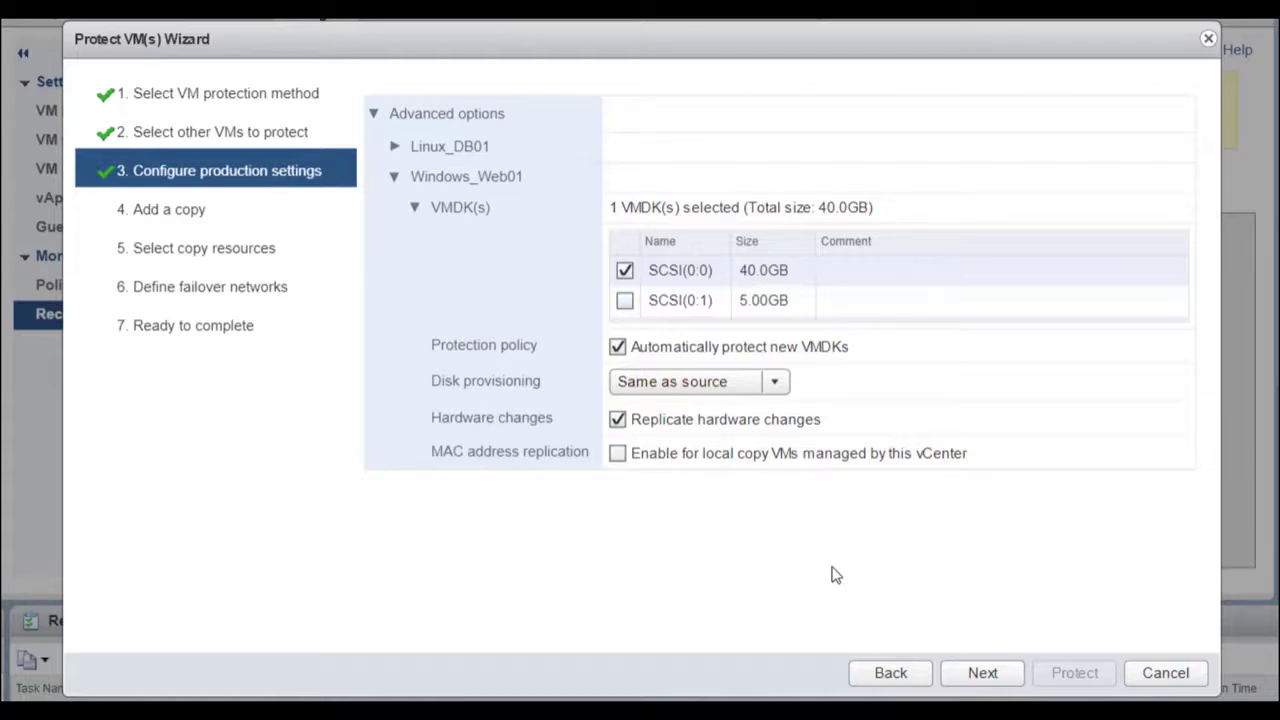
click(993, 674)
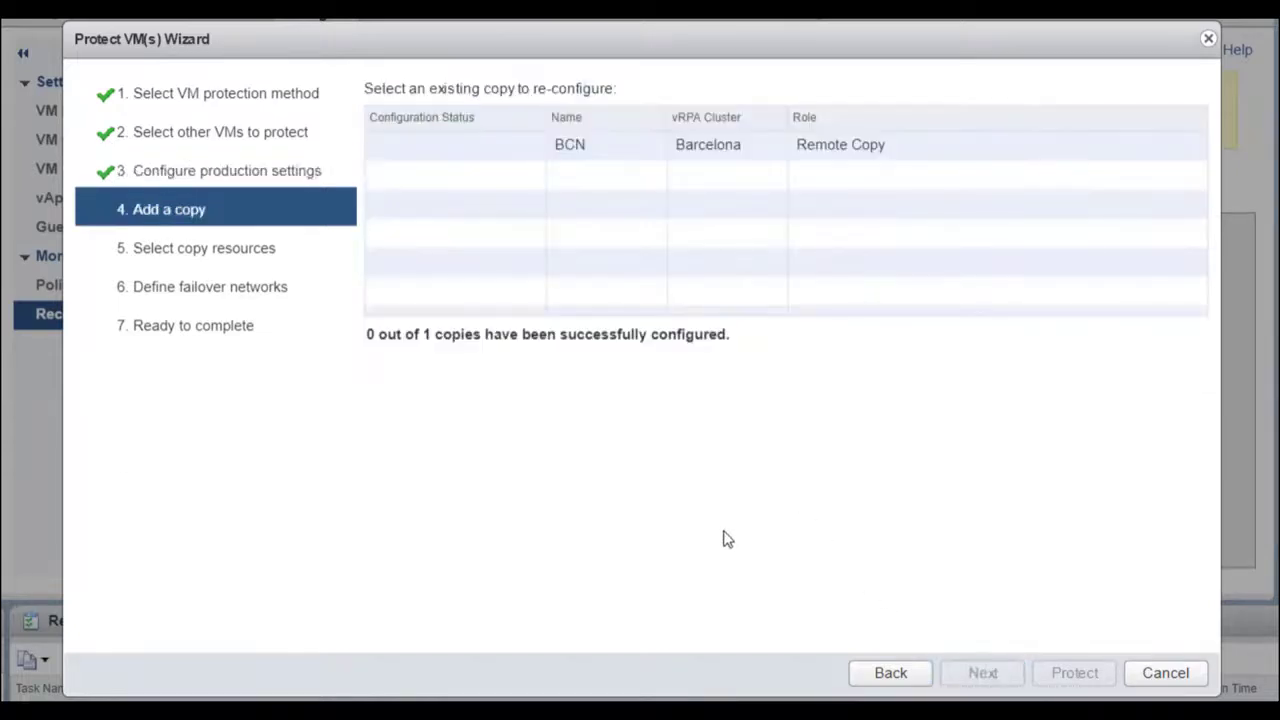
click(591, 150)
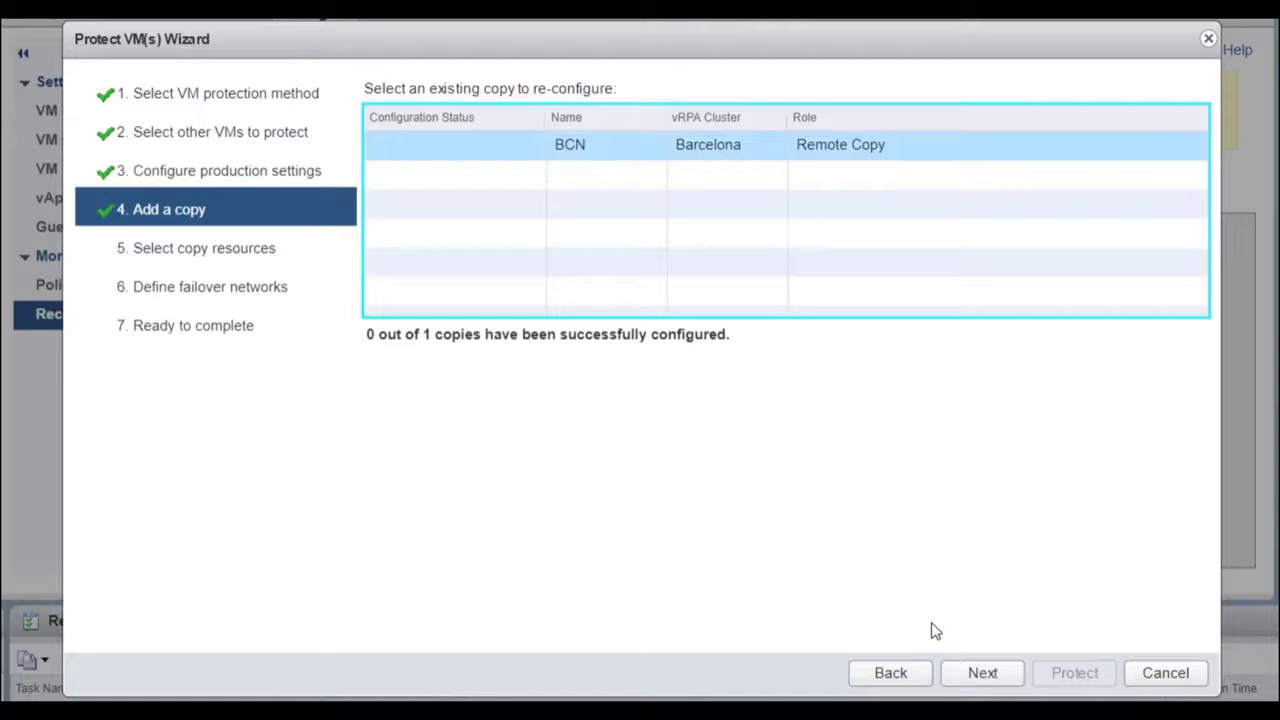
click(982, 672)
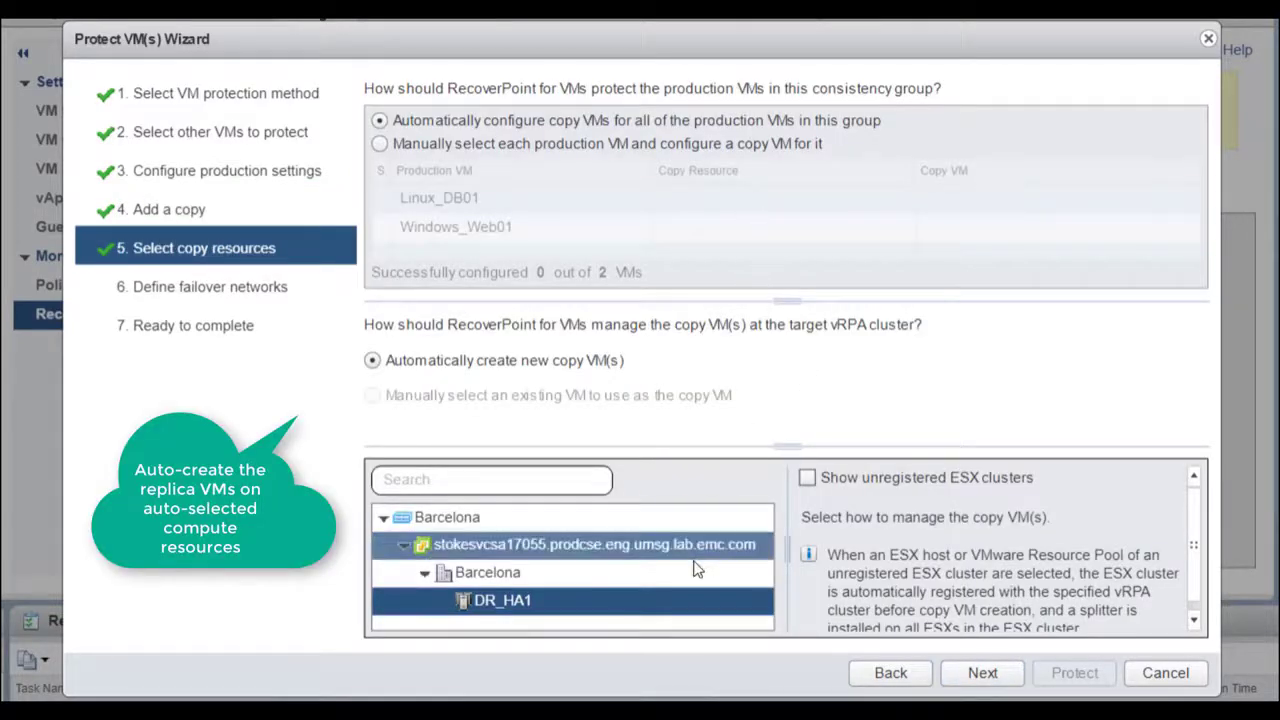
- Accept automatic copy resources, storage and failover networks, then protect both VMs in Prod_App
click(1000, 680)
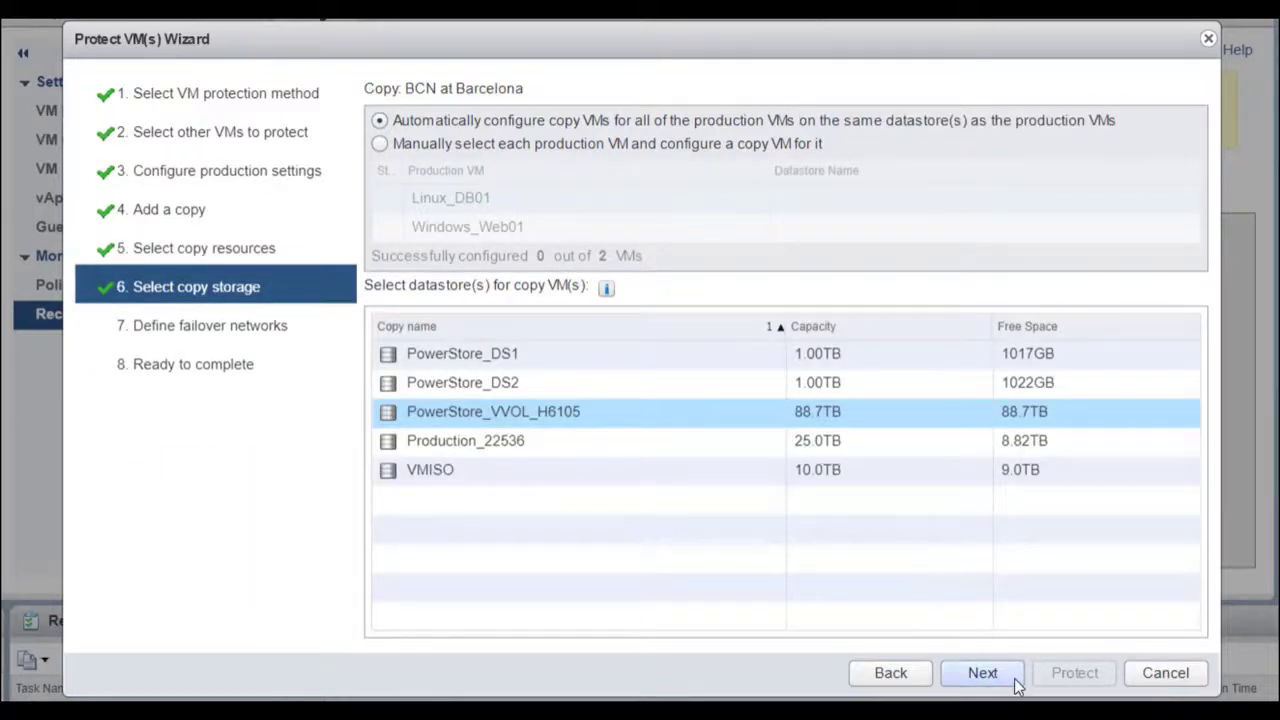
click(1015, 682)
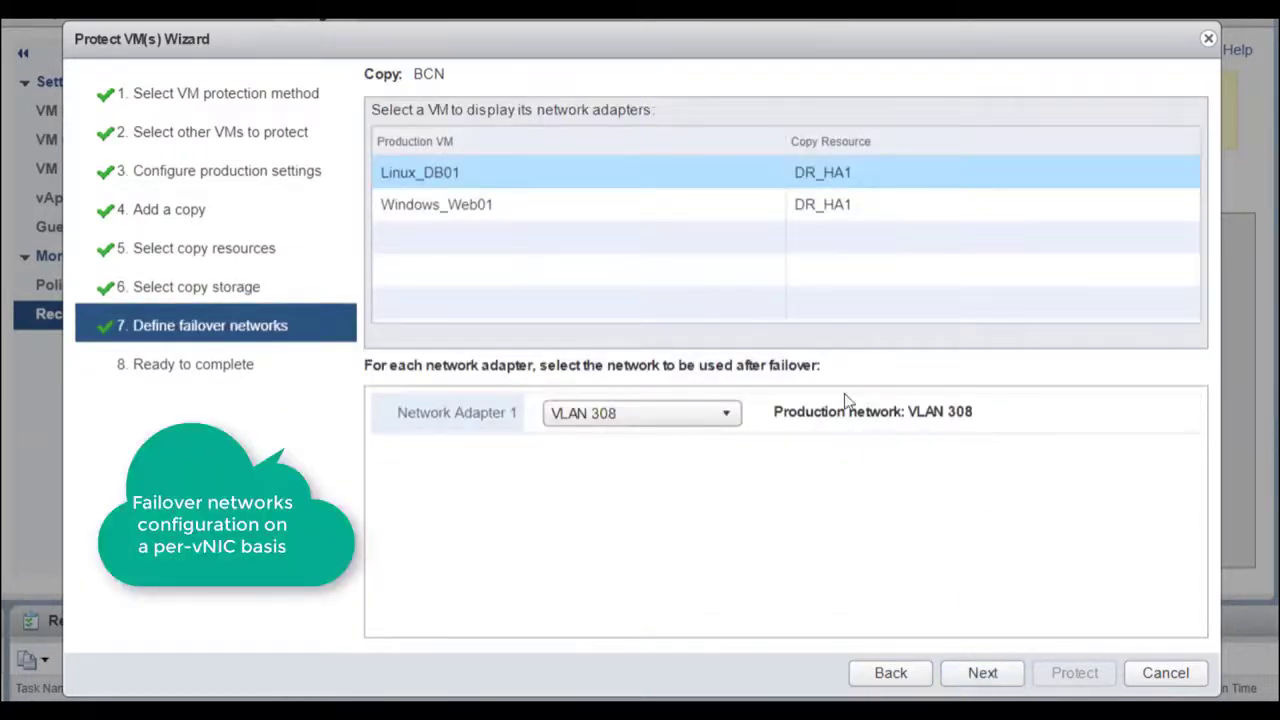
click(676, 204)
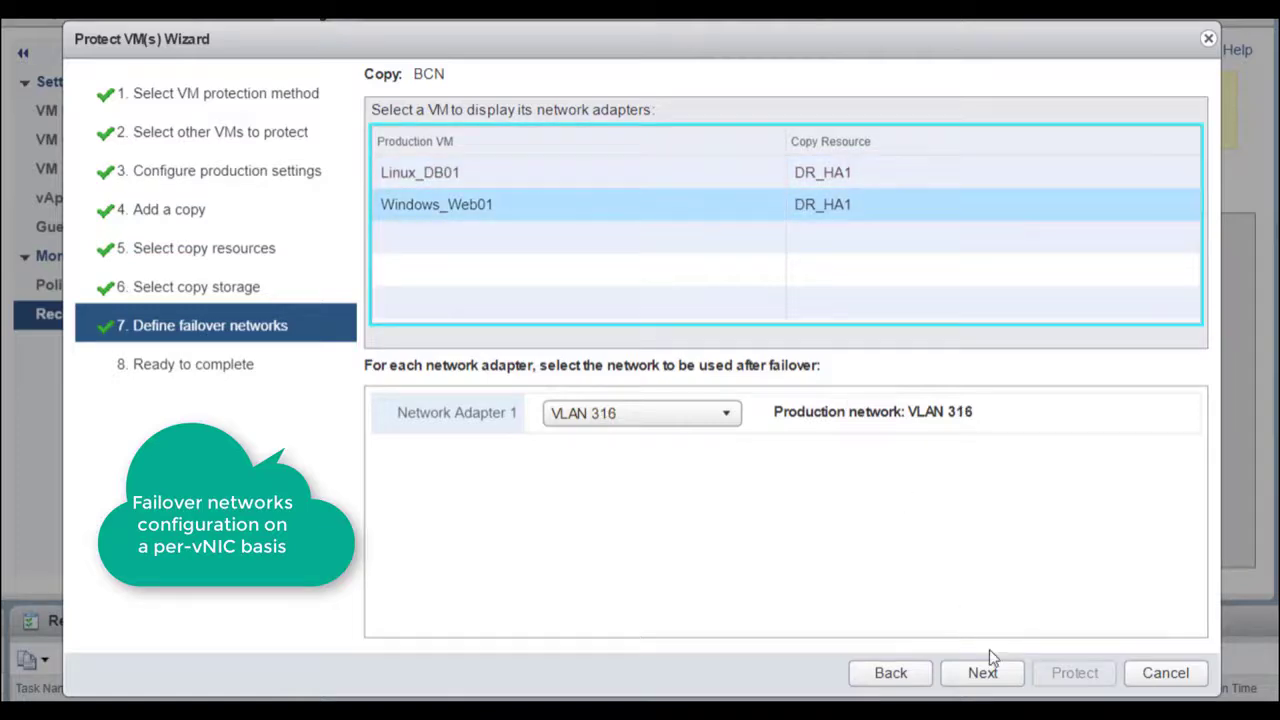
click(1003, 678)
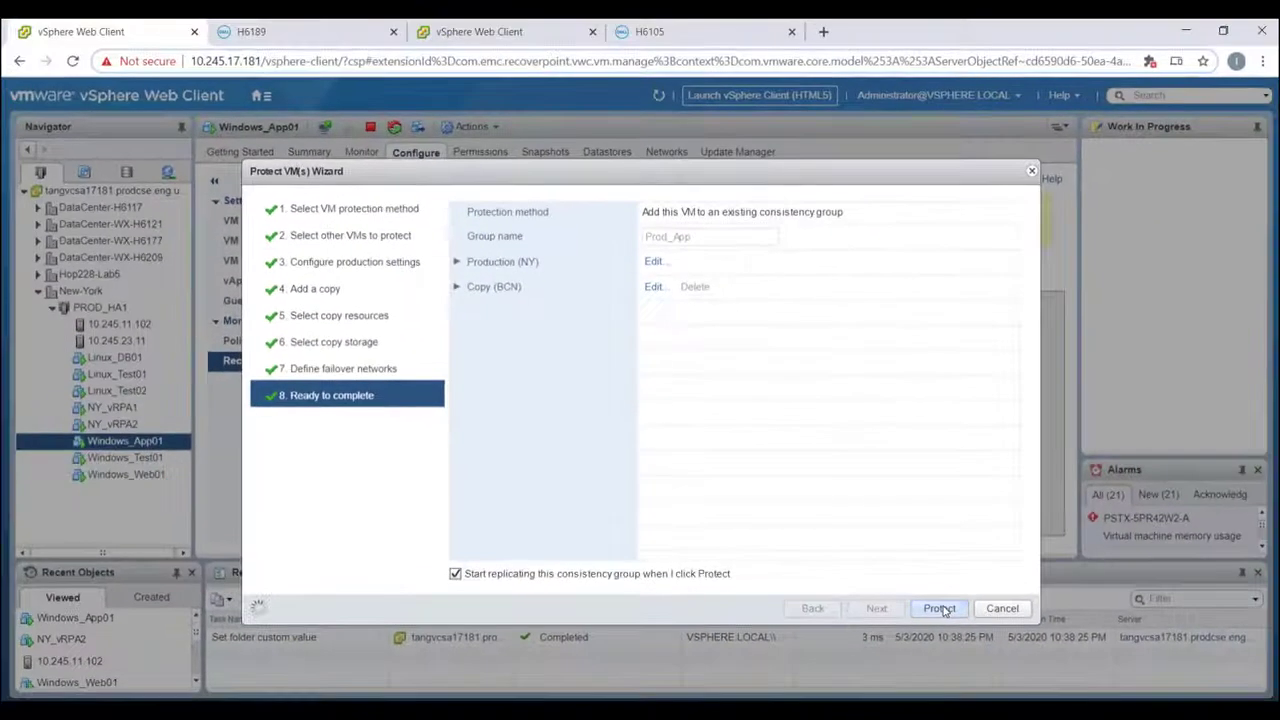
click(940, 608)
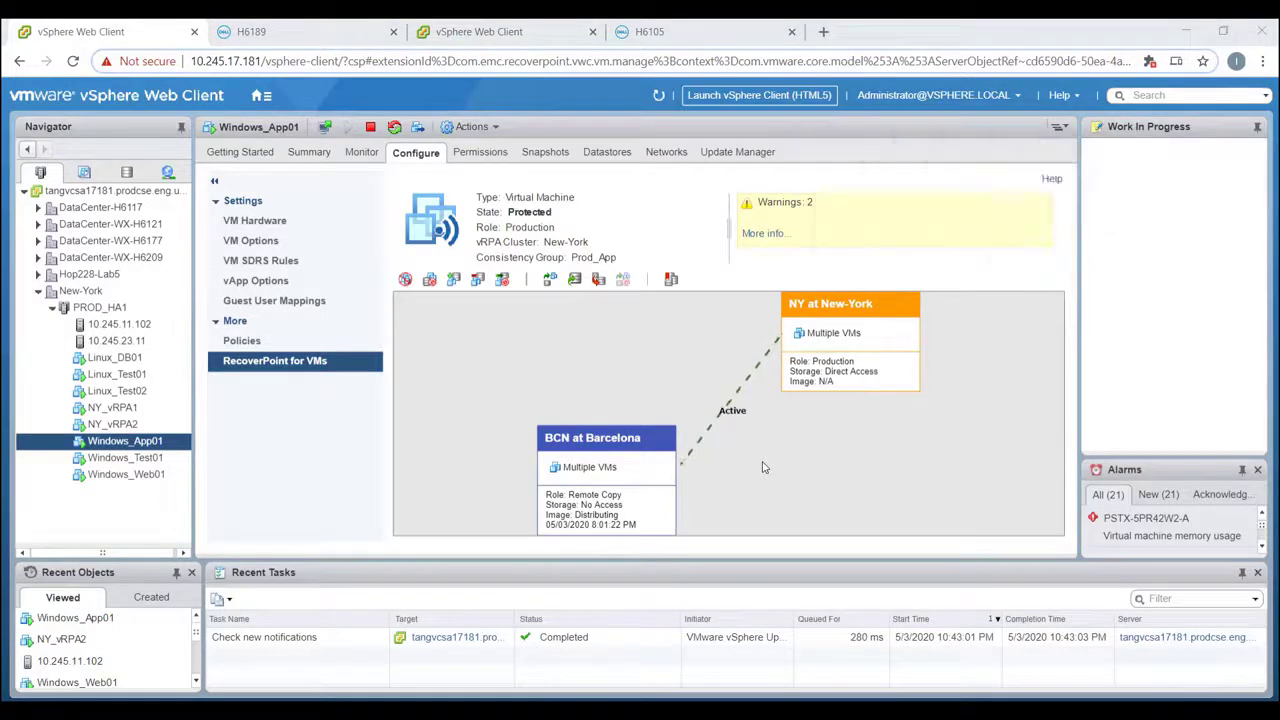
- Load the RecoverPoint for VMs management dashboard from the Home menu
click(262, 97)
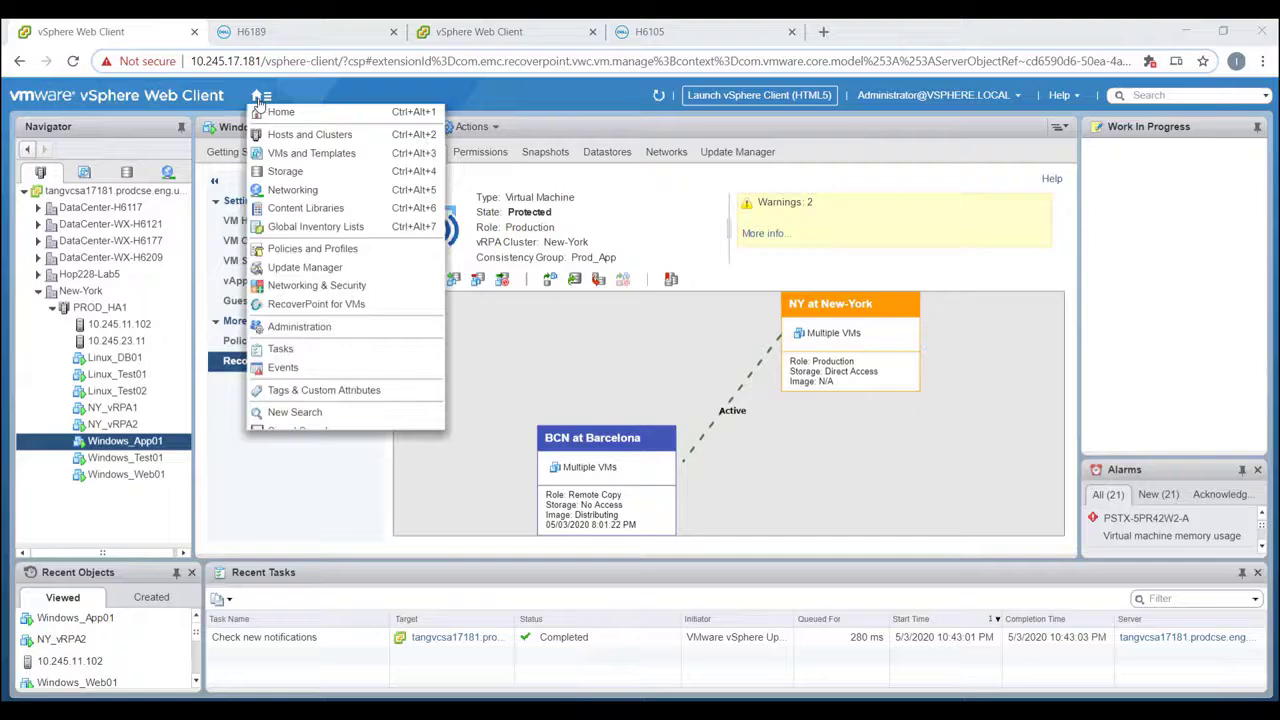
click(316, 304)
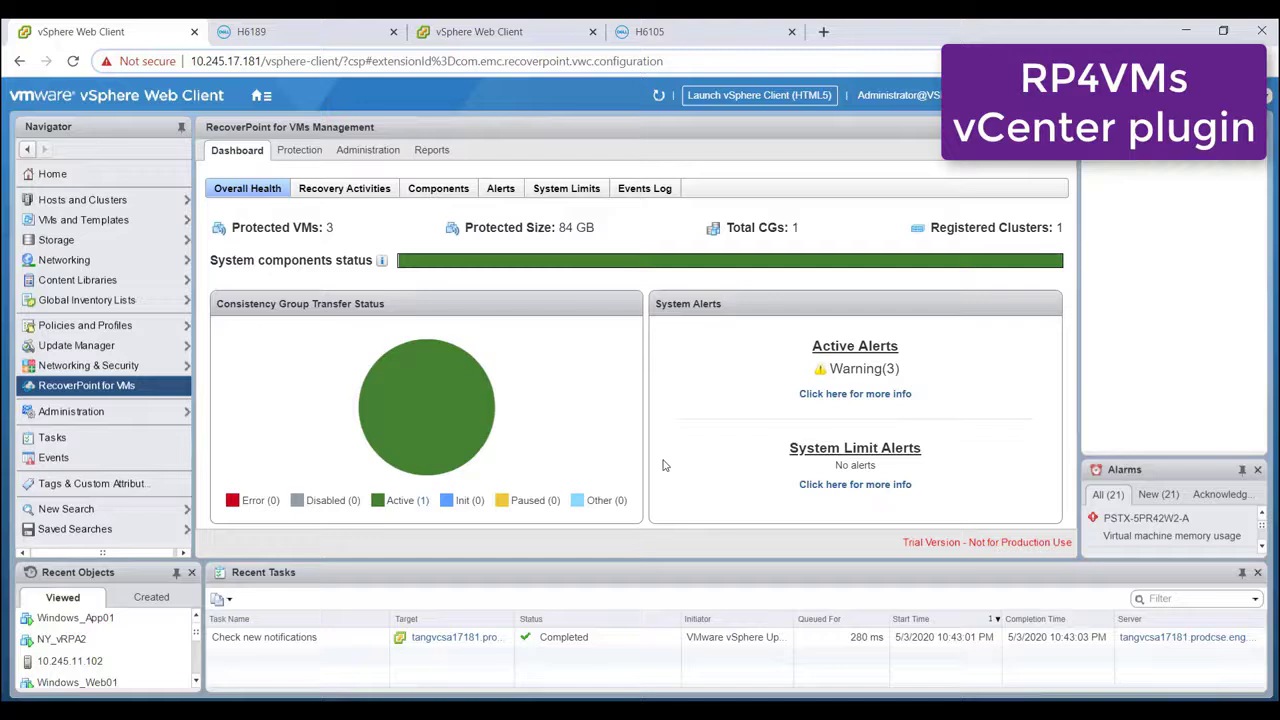
- Show the Prod_App consistency group and its VM start-up sequence
click(300, 150)
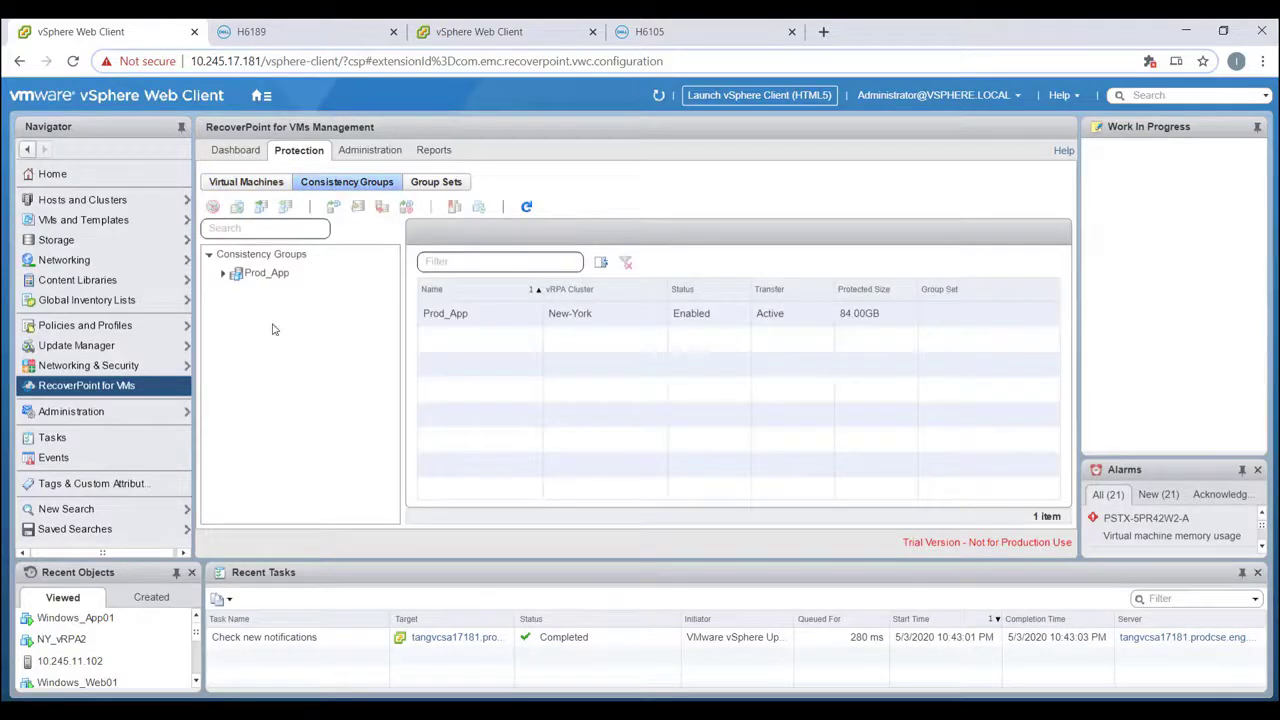
click(265, 273)
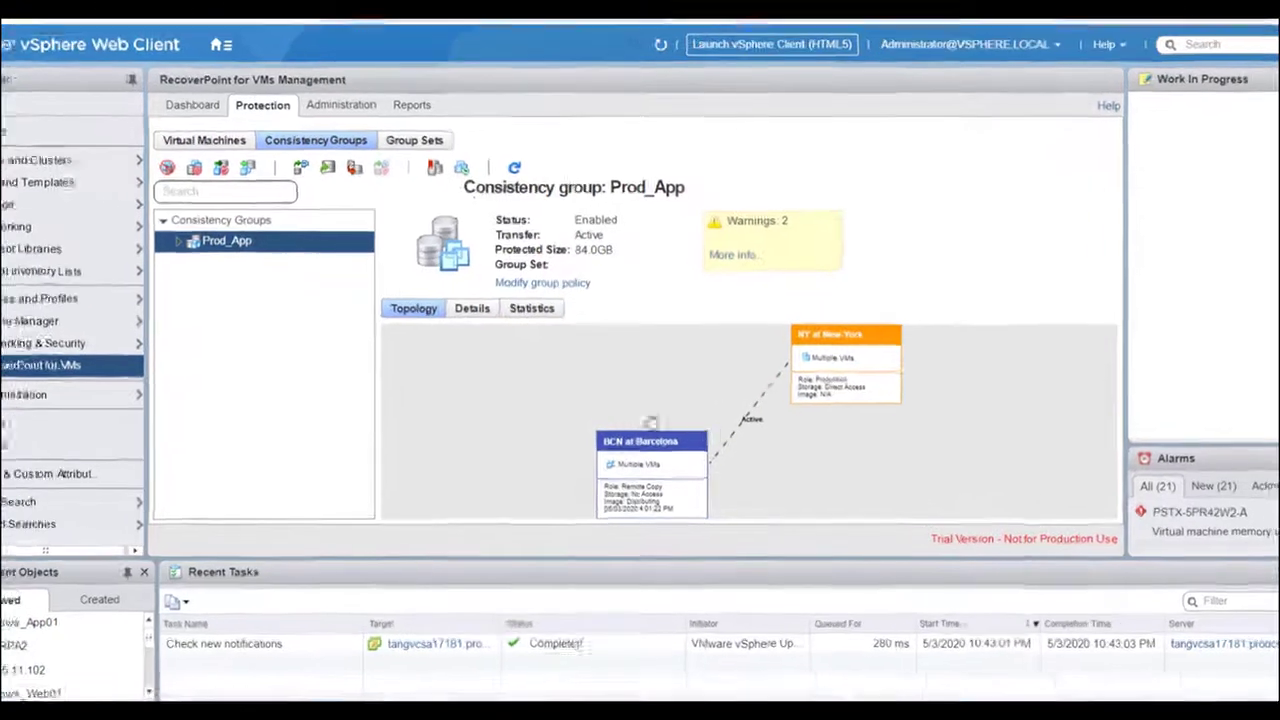
click(478, 208)
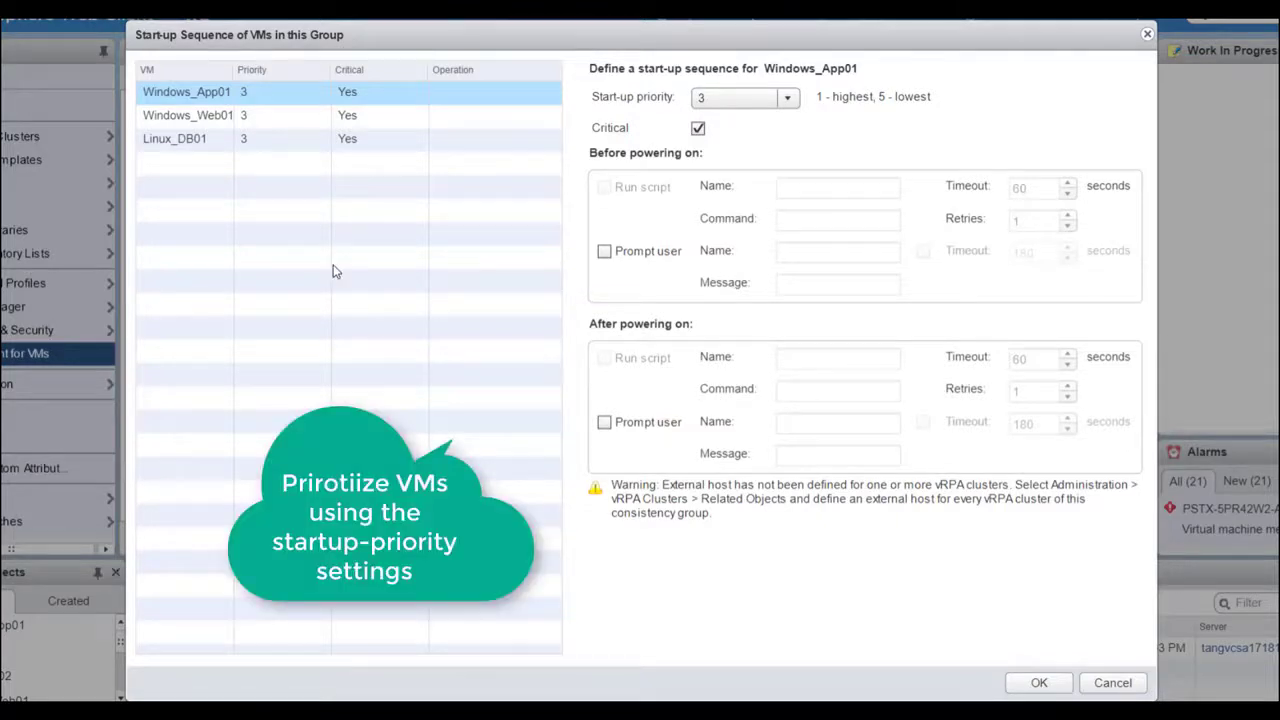
- Give Linux_DB01 start-up priority 1 and Windows_App01 priority 2
click(266, 140)
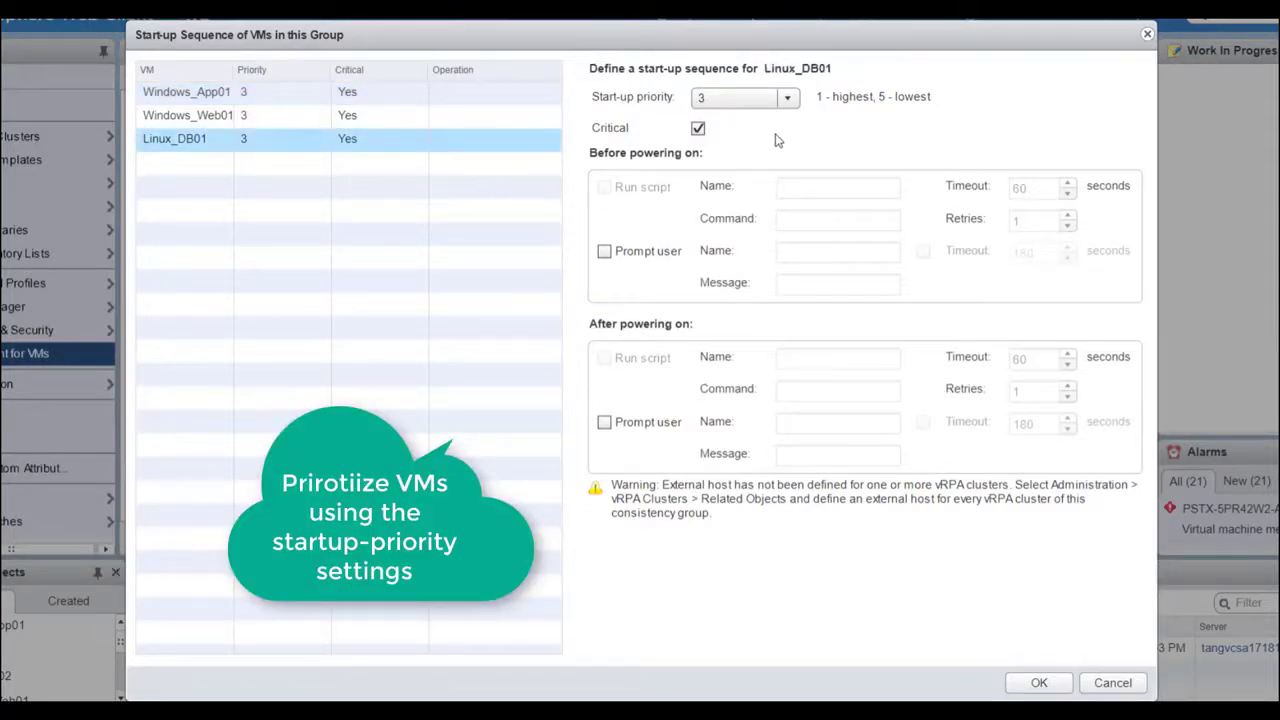
click(787, 97)
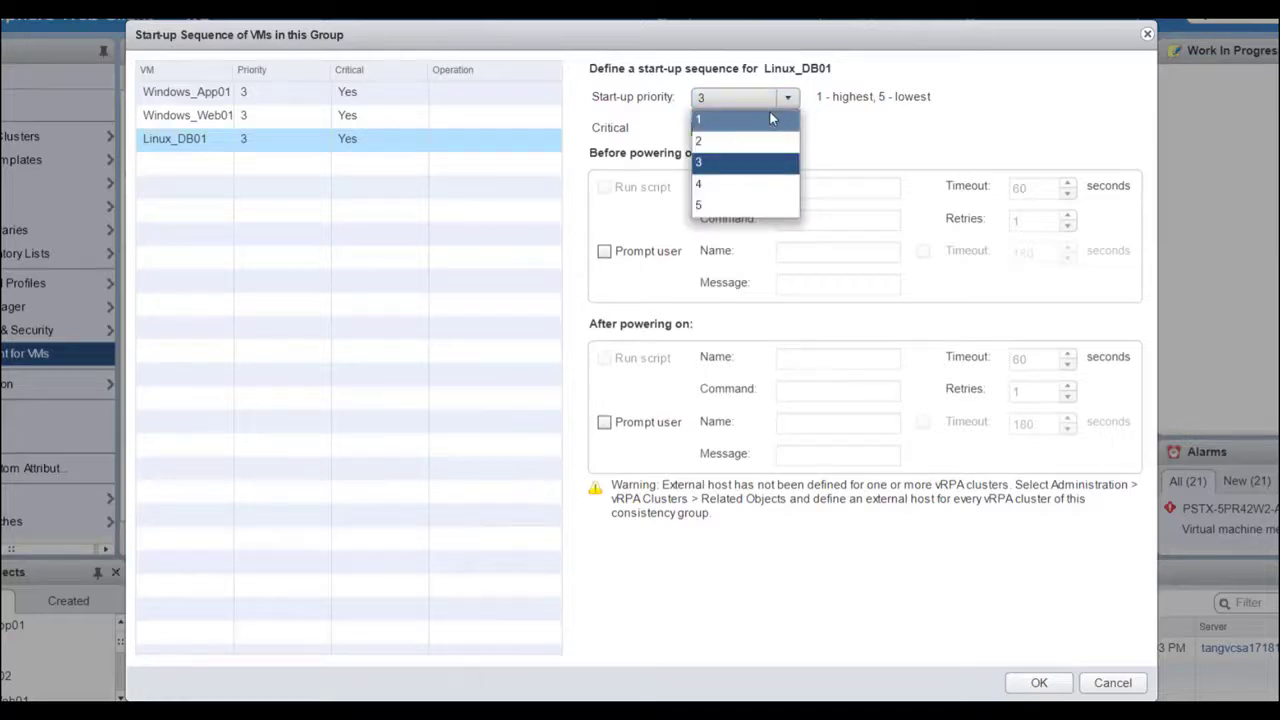
click(769, 118)
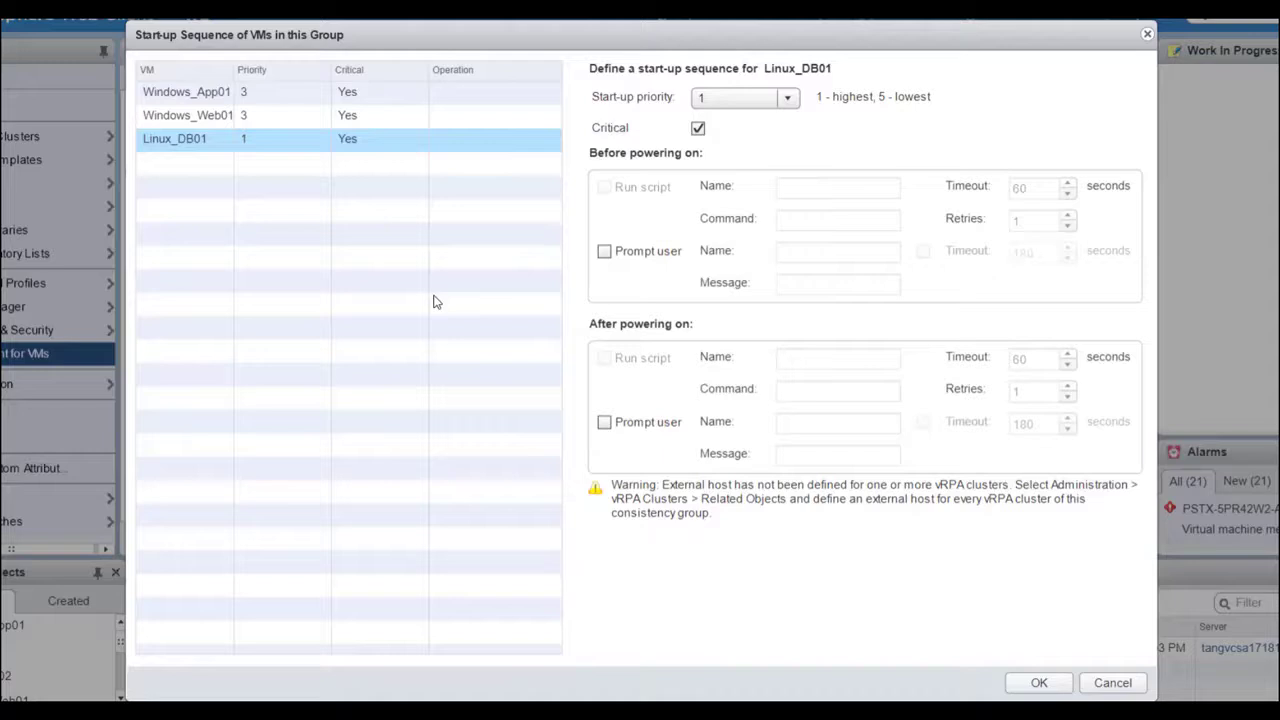
click(297, 103)
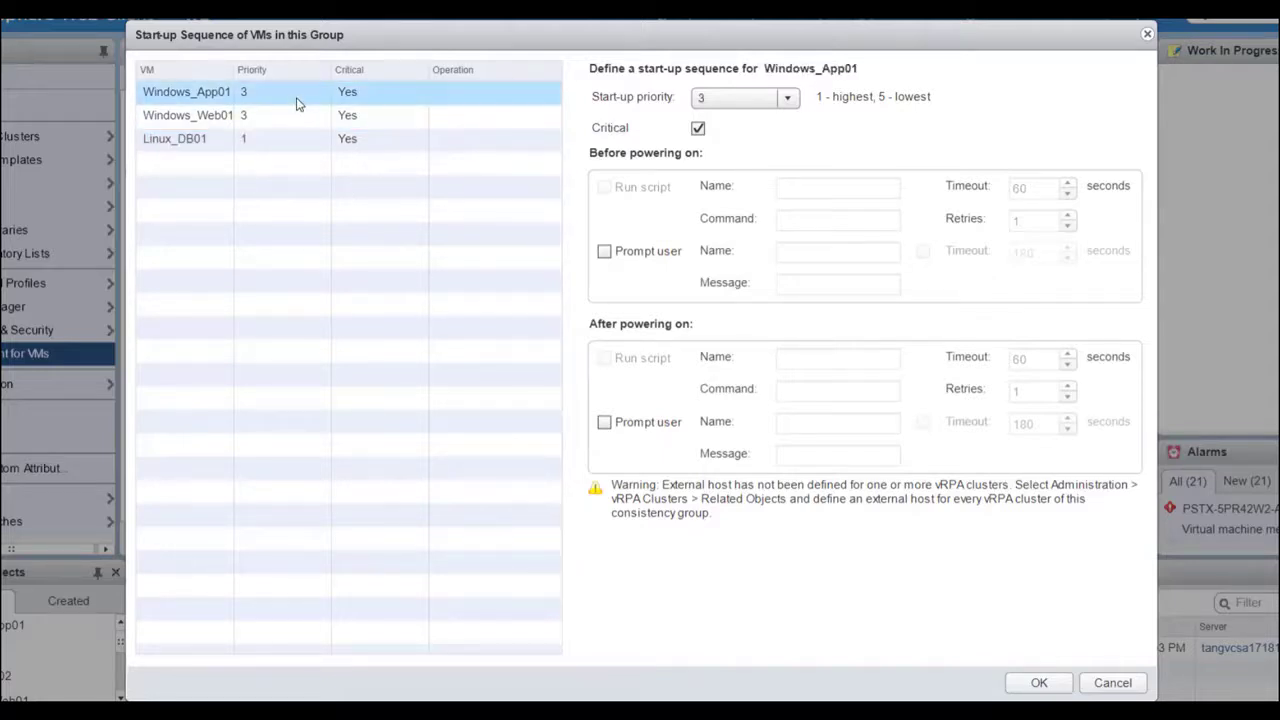
click(780, 97)
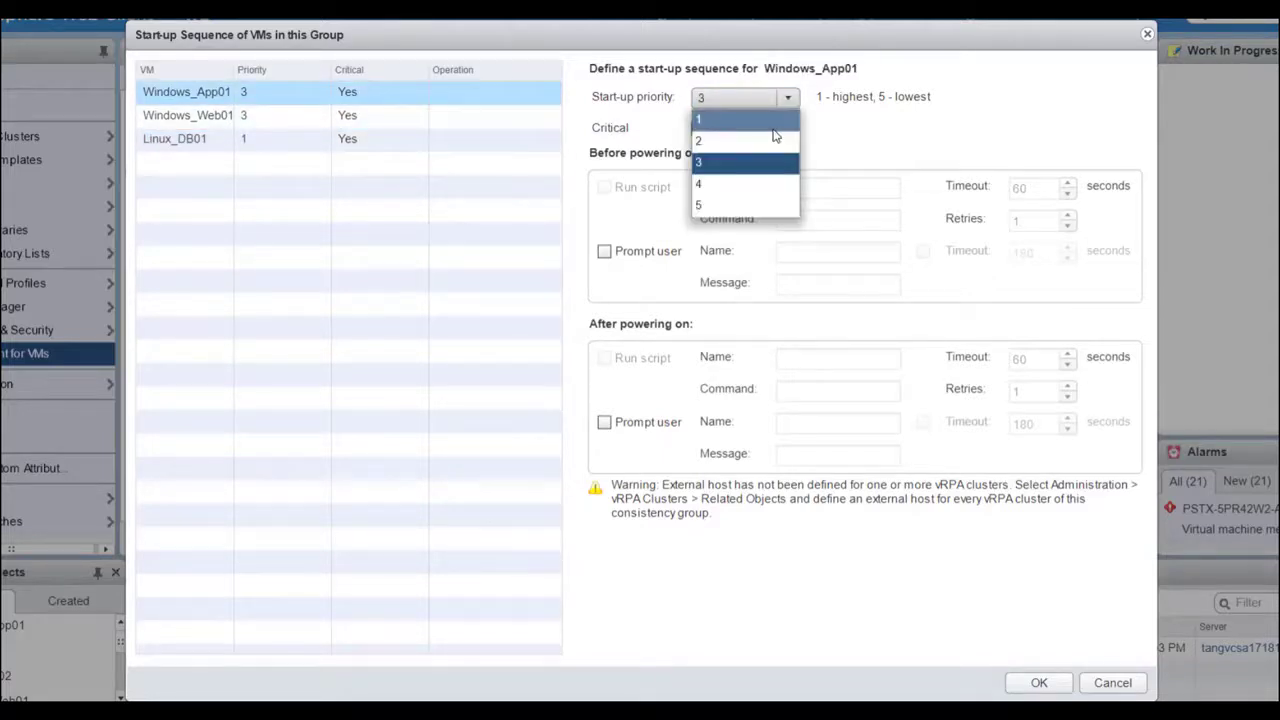
click(761, 138)
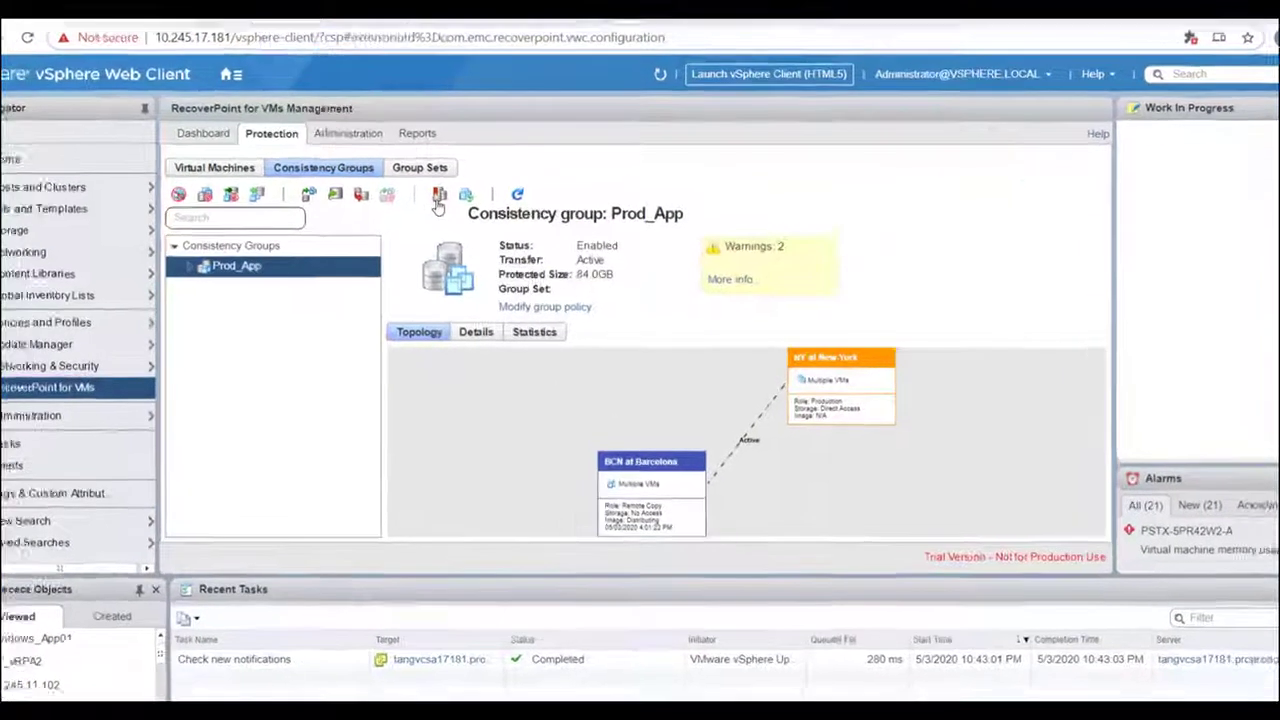
- Create a crash-consistent bookmark named Before_app_upgrade for Prod_App
click(454, 207)
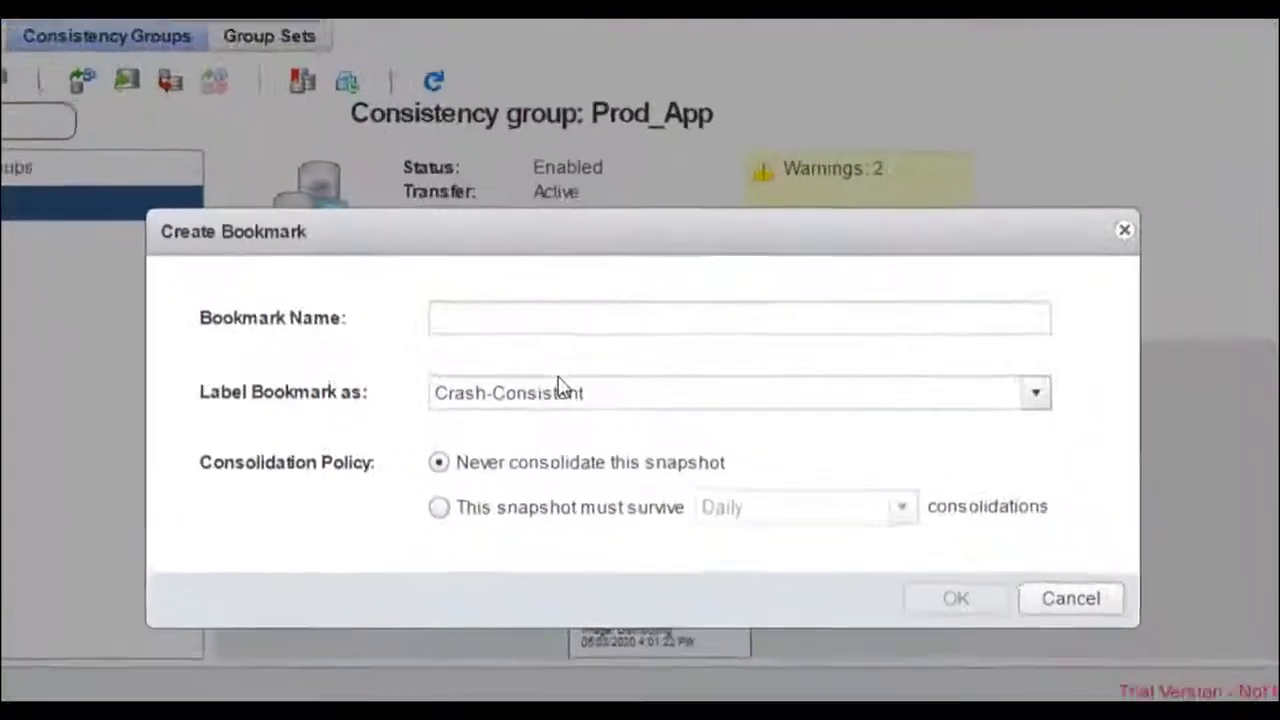
click(498, 313)
text(B)
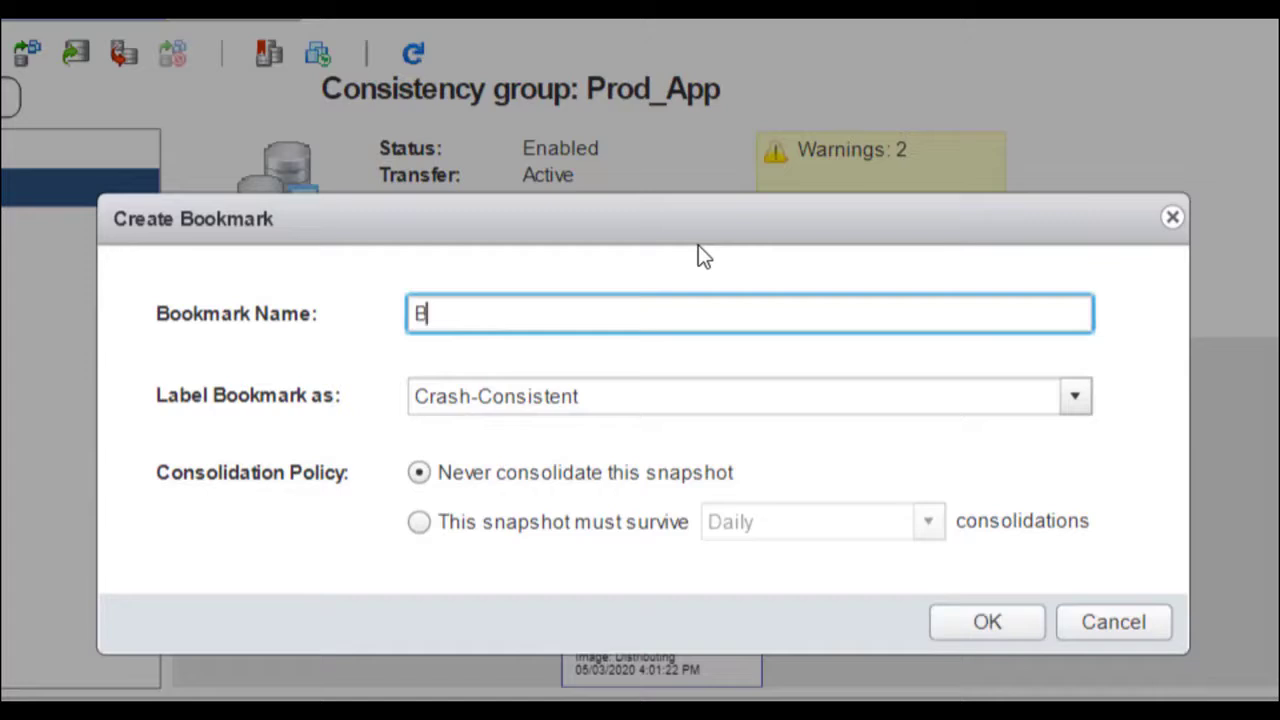
text(efore_app)
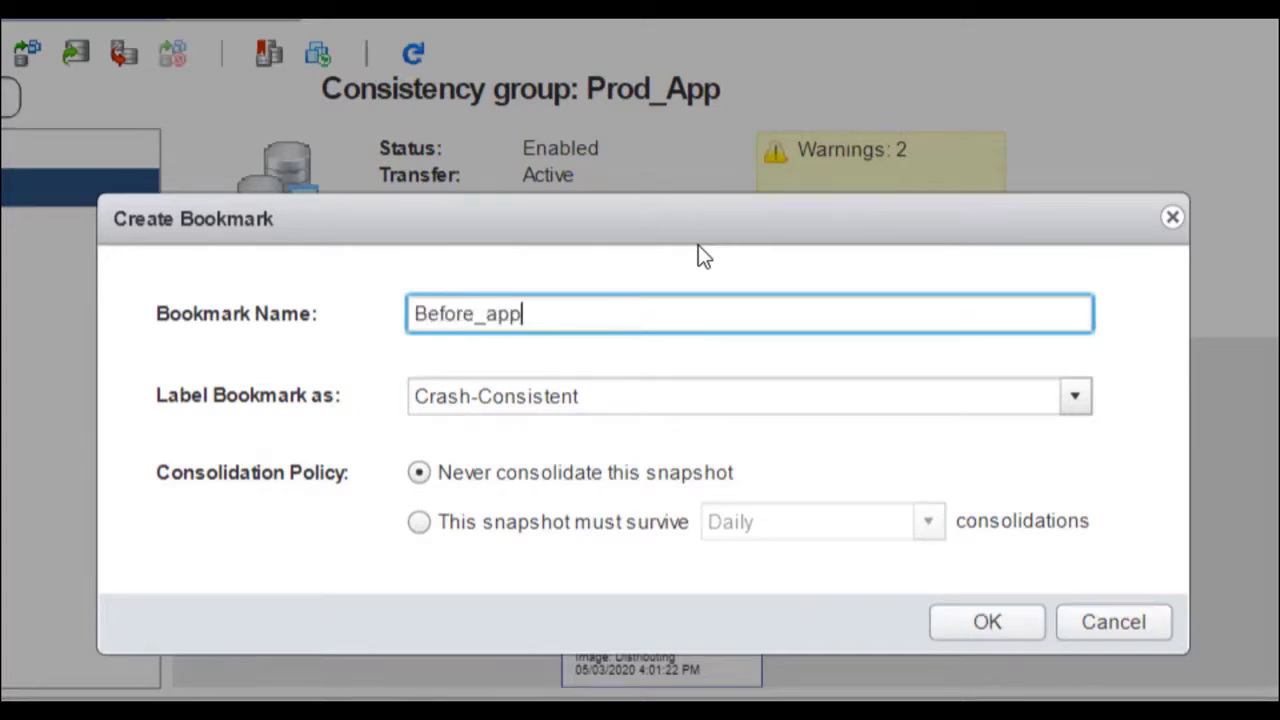
text(_upgr)
text(ade)
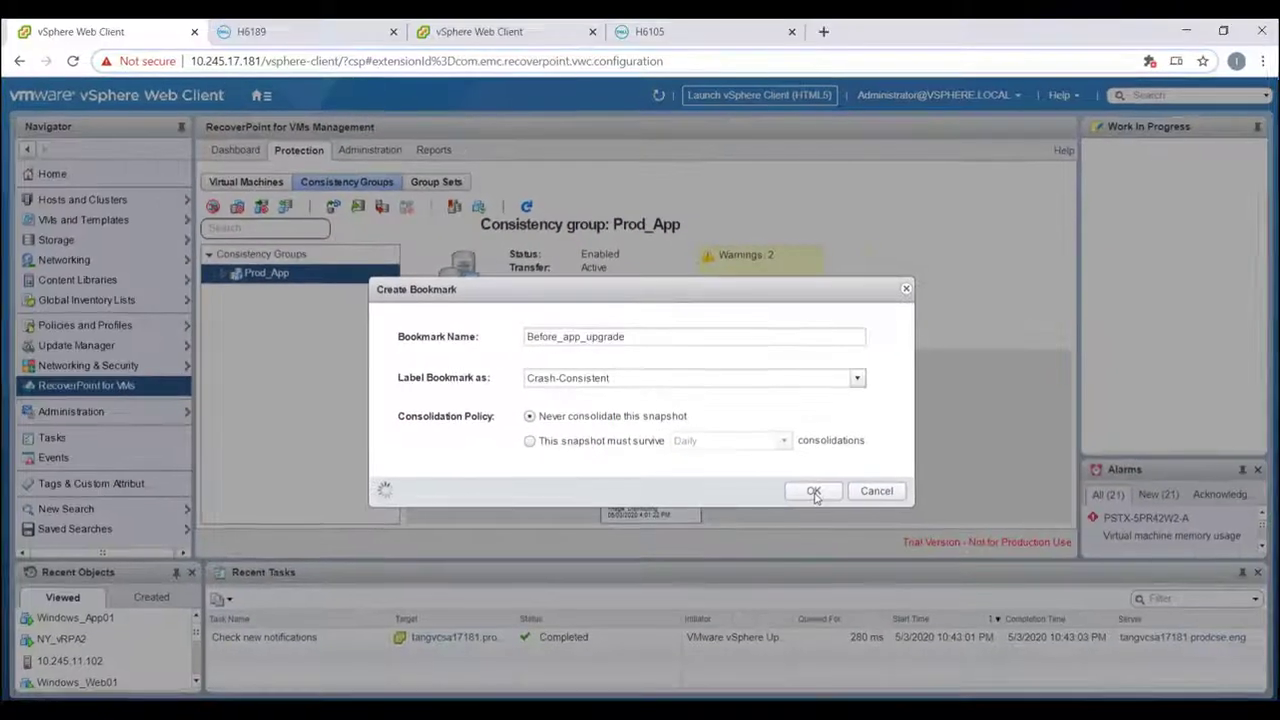
click(890, 549)
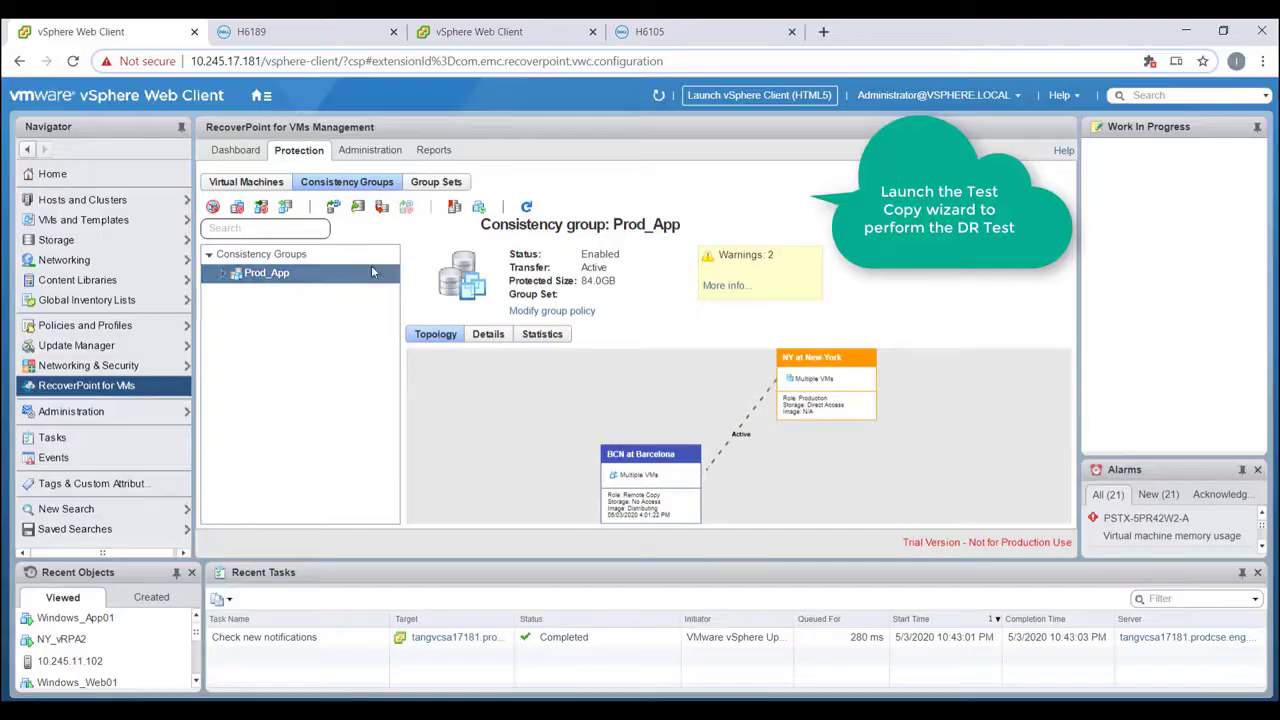
- Test the BCN copy using the Before_app_upgrade bookmark image from the image list
click(340, 210)
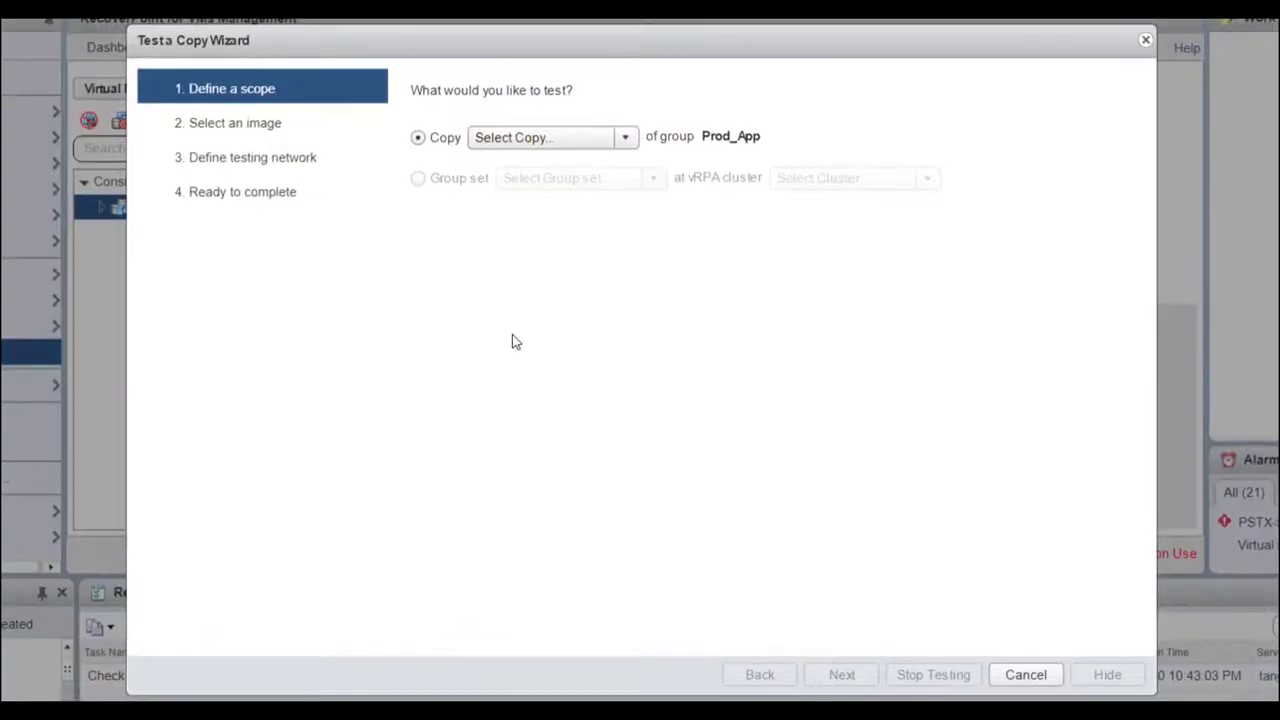
click(841, 674)
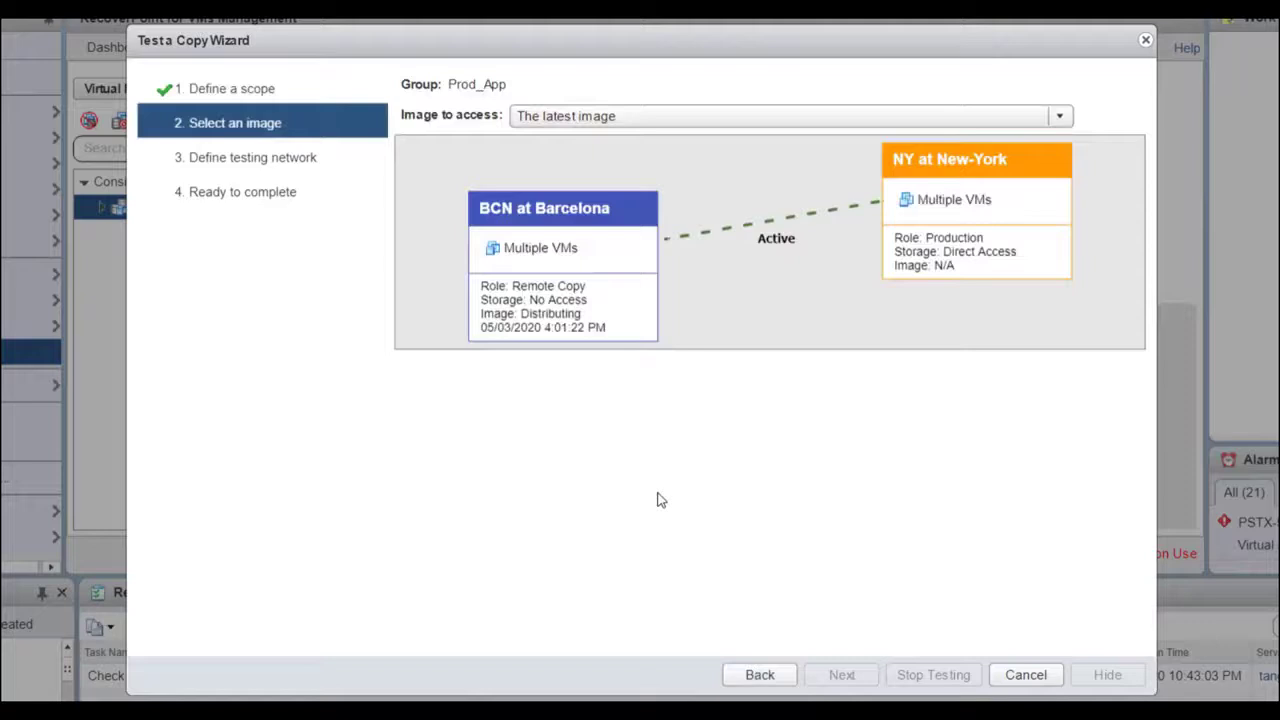
click(605, 118)
click(610, 165)
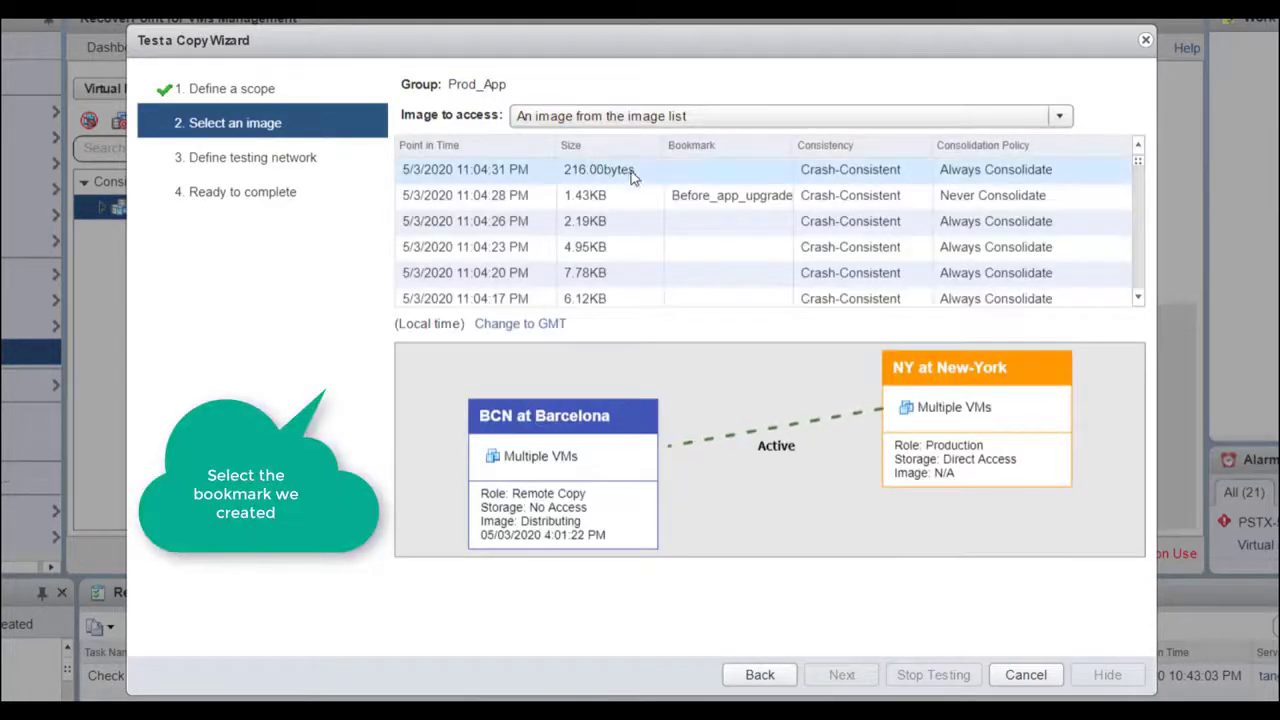
click(620, 196)
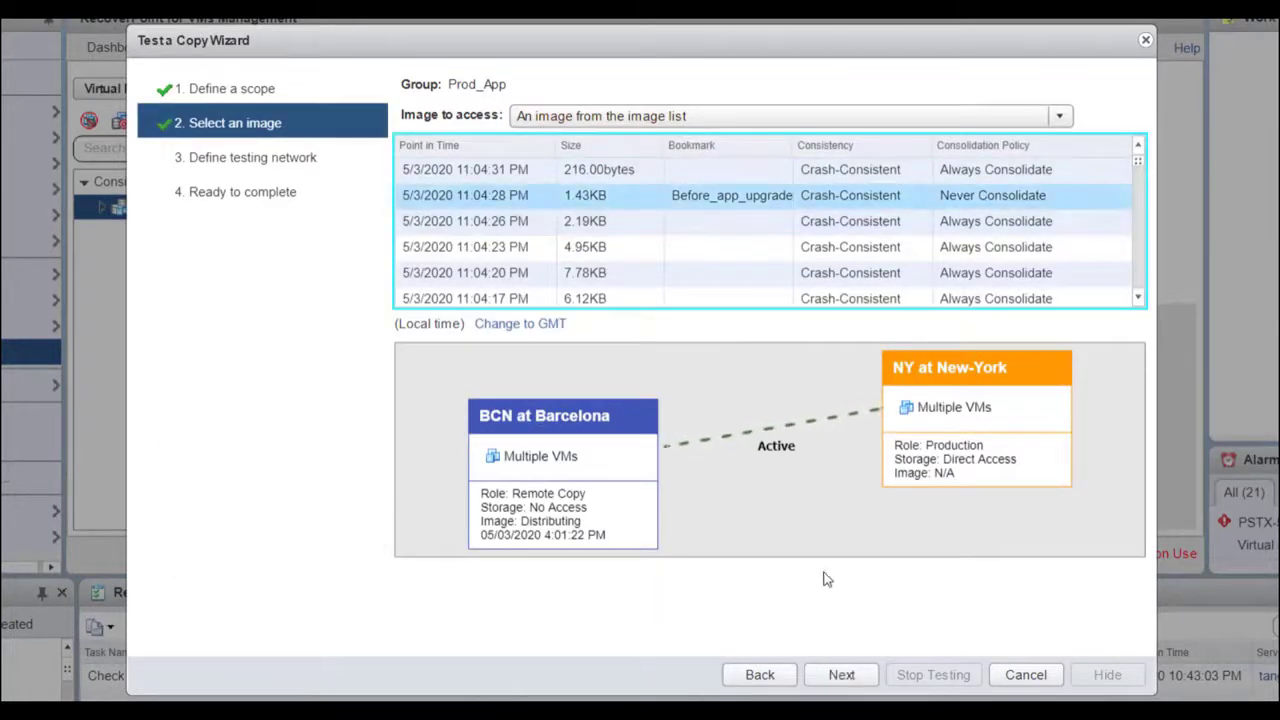
- Keep the isolated testing network, enable image access, and hide the running test
click(841, 674)
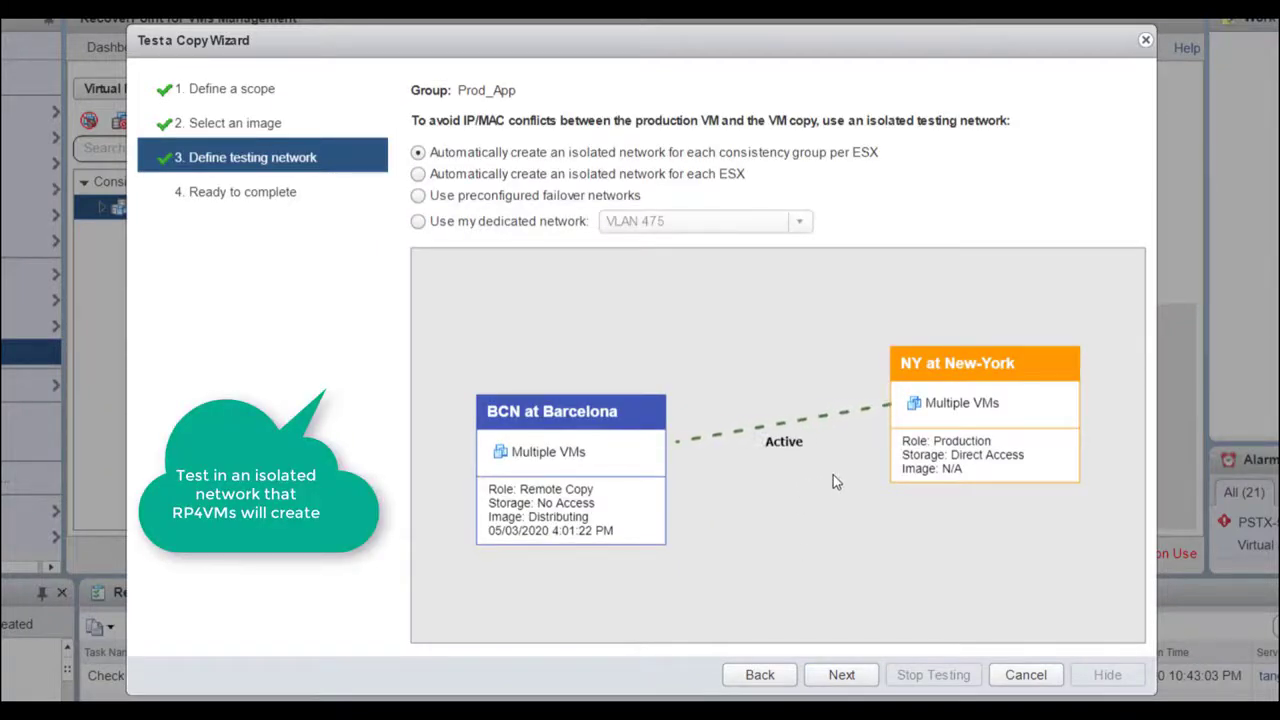
click(841, 674)
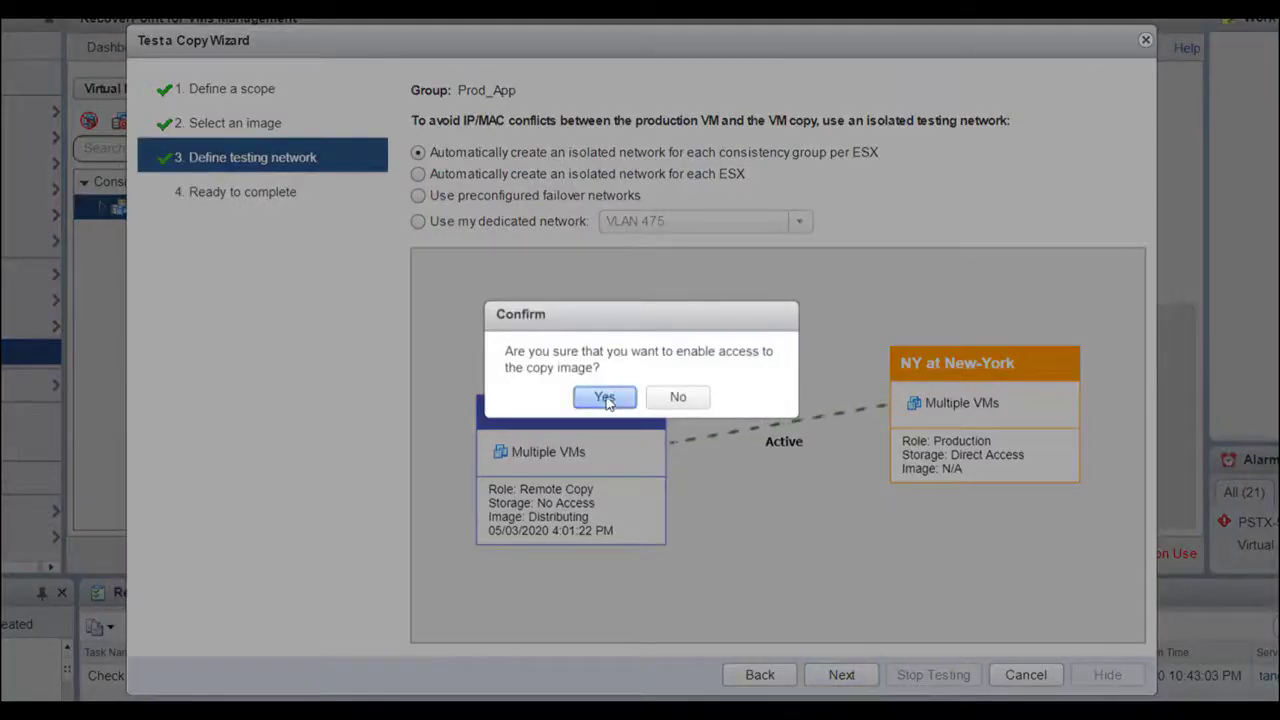
key(Return)
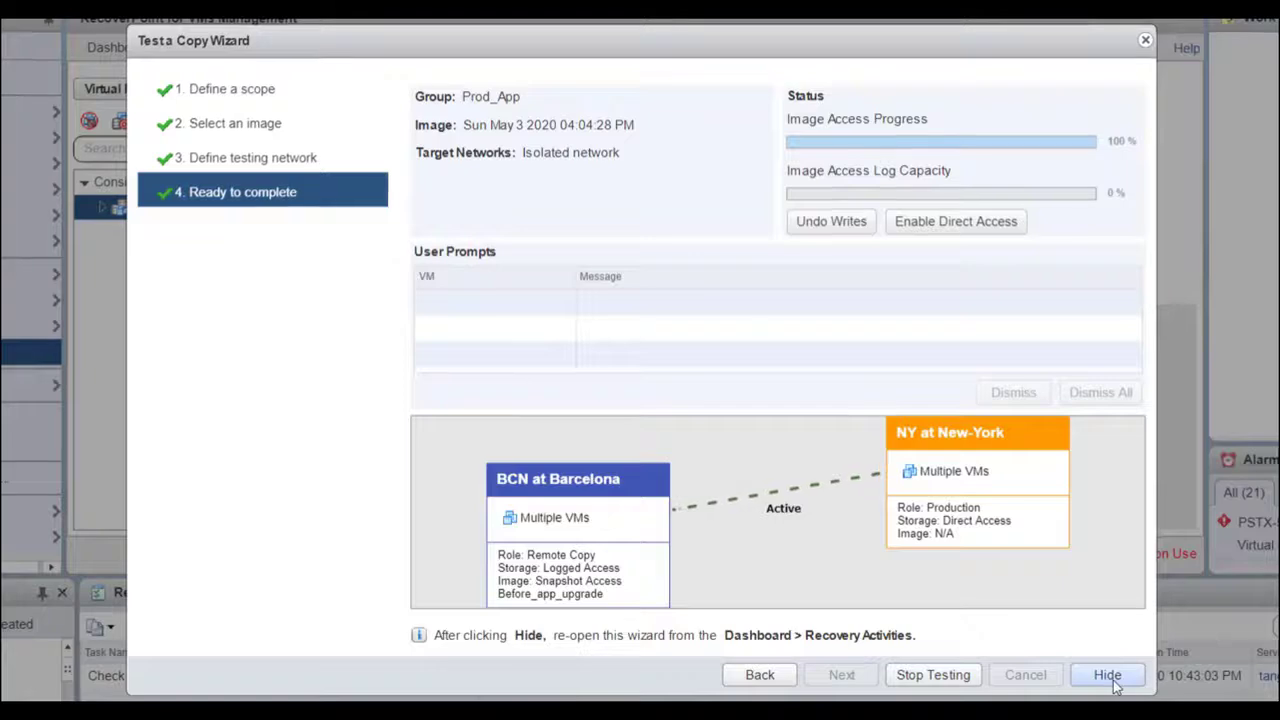
click(1107, 675)
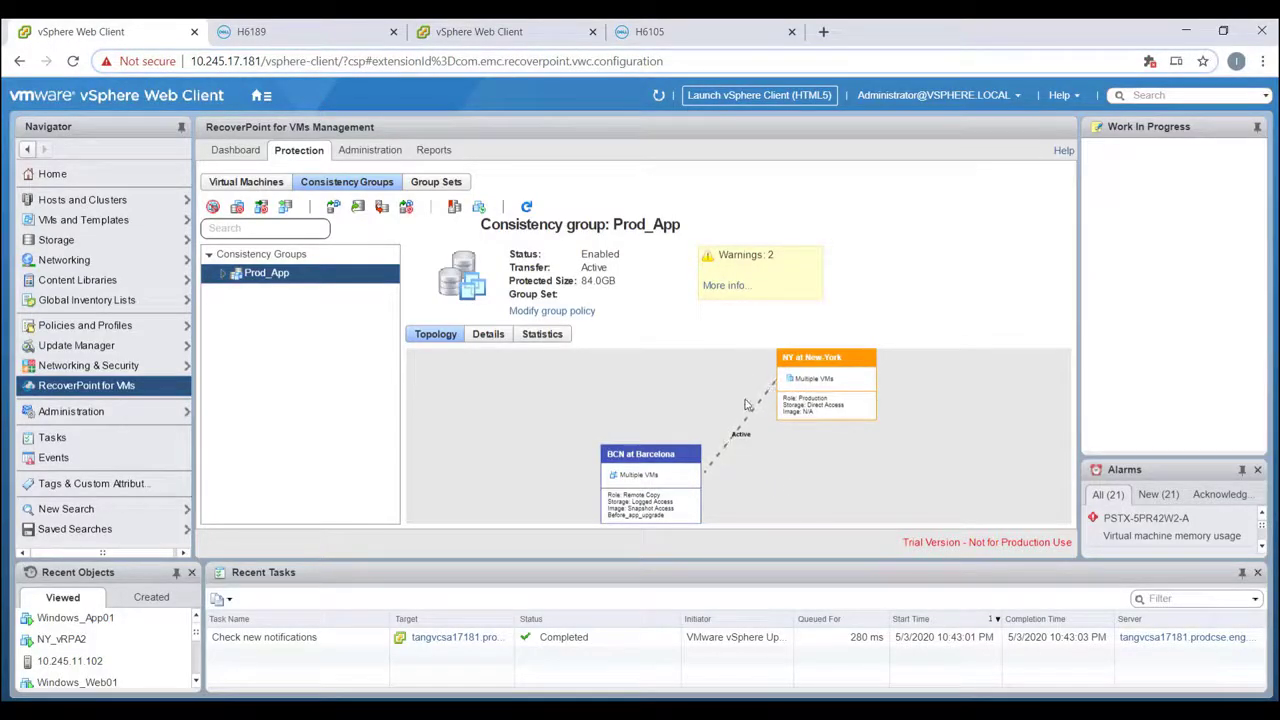
- In the Barcelona vCenter, review the Linux_DB01.copy and Windows_App01.copy replicas' power and guest status
click(536, 31)
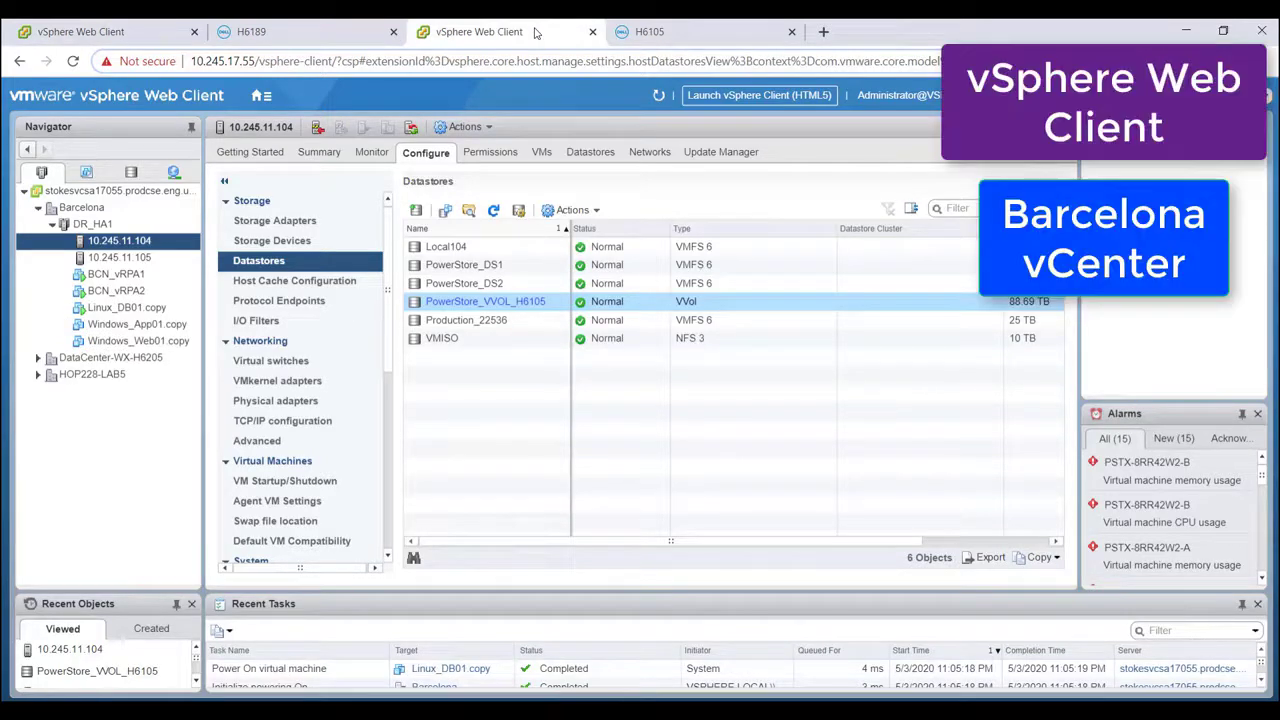
click(319, 152)
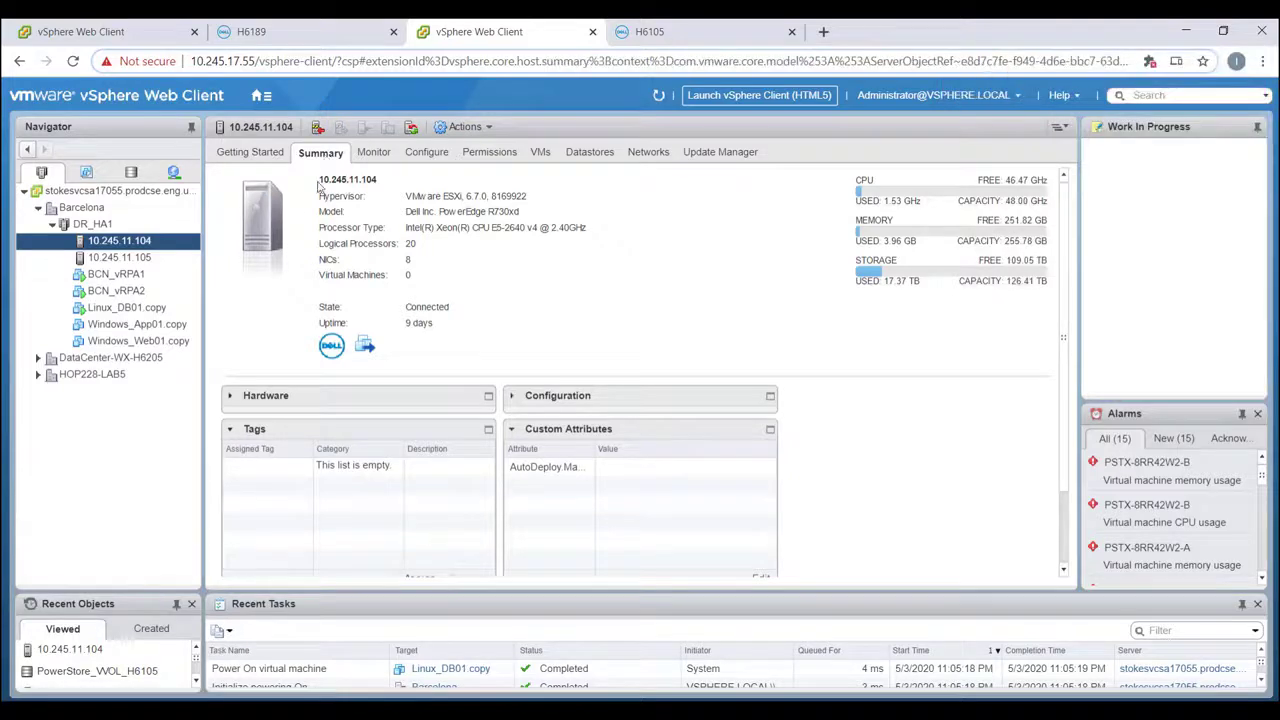
click(137, 324)
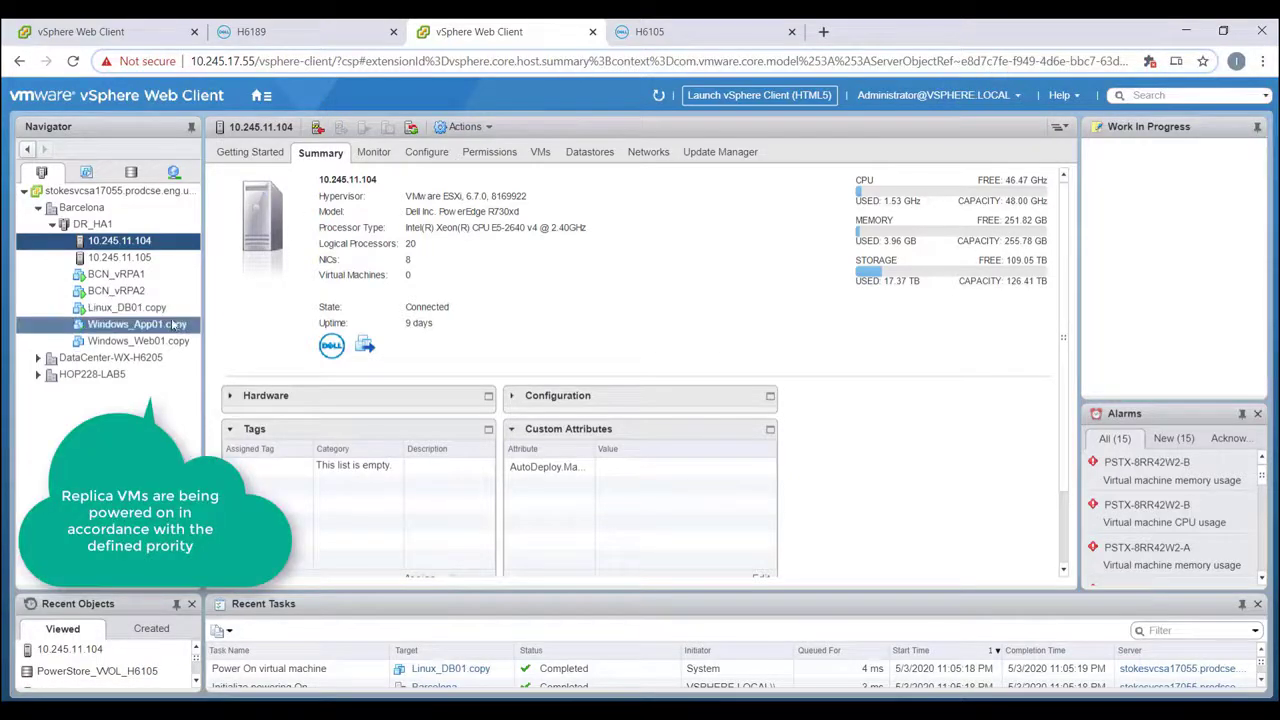
click(126, 307)
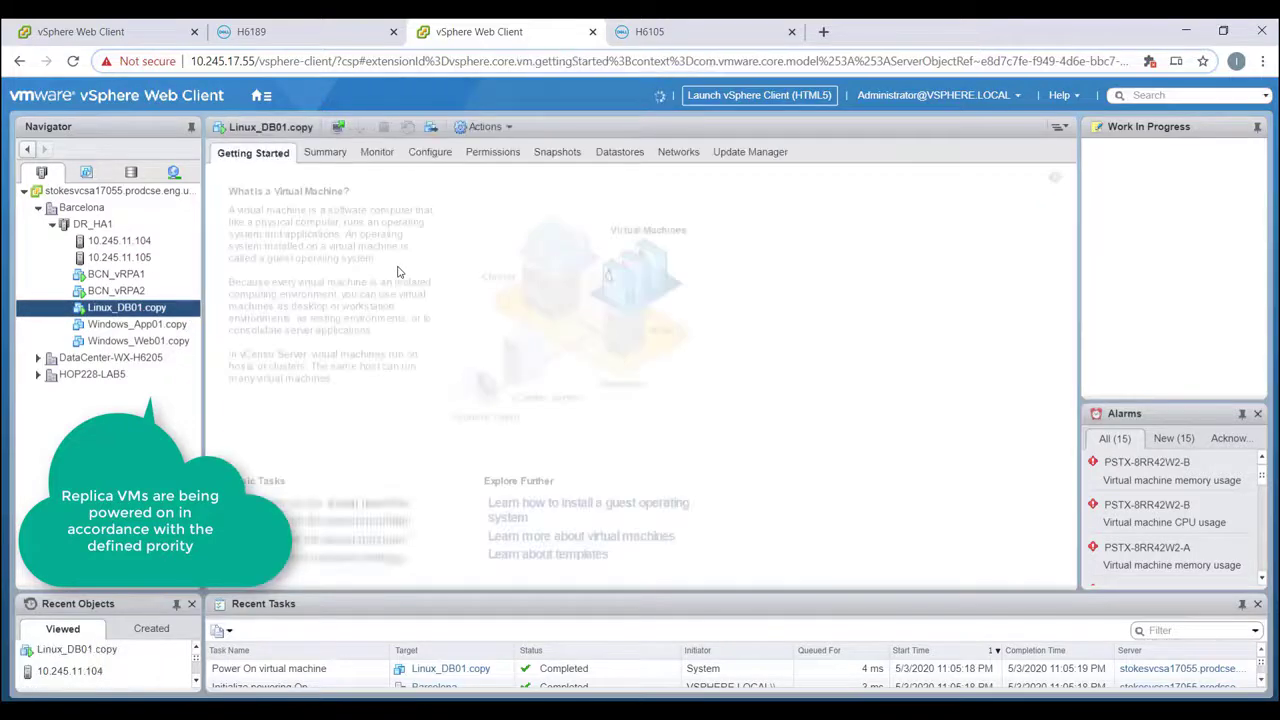
click(325, 152)
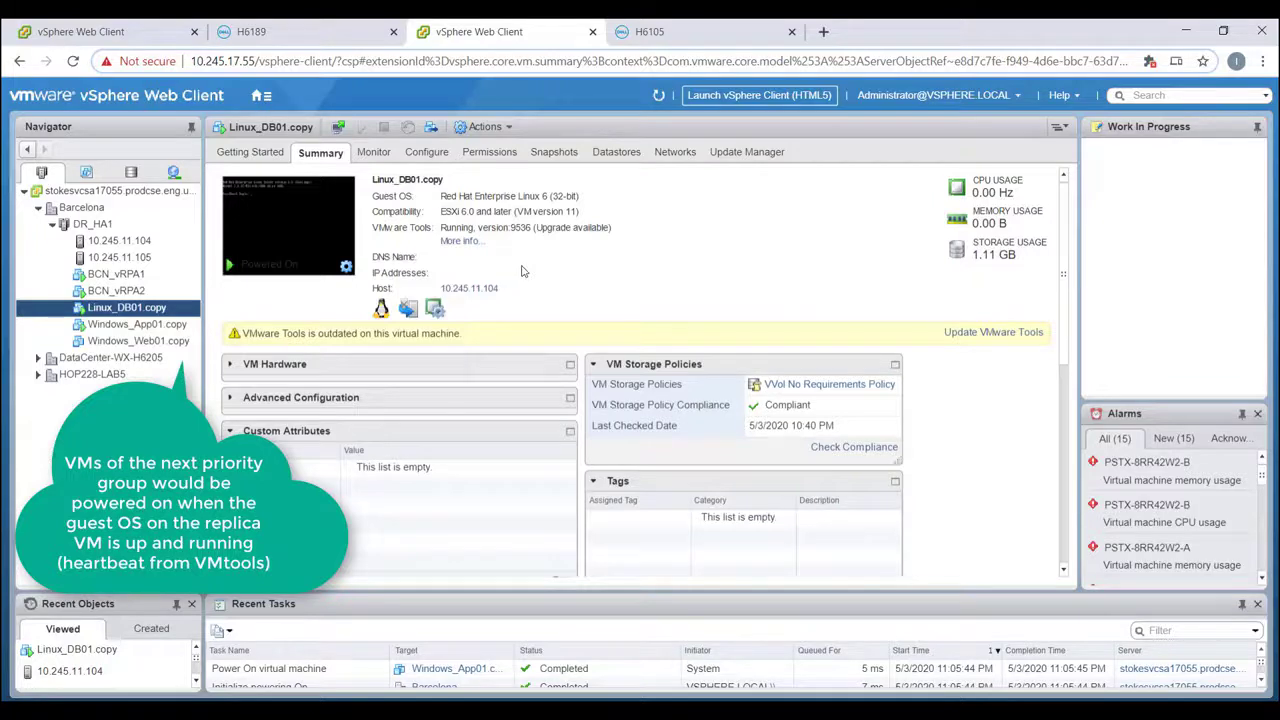
click(137, 324)
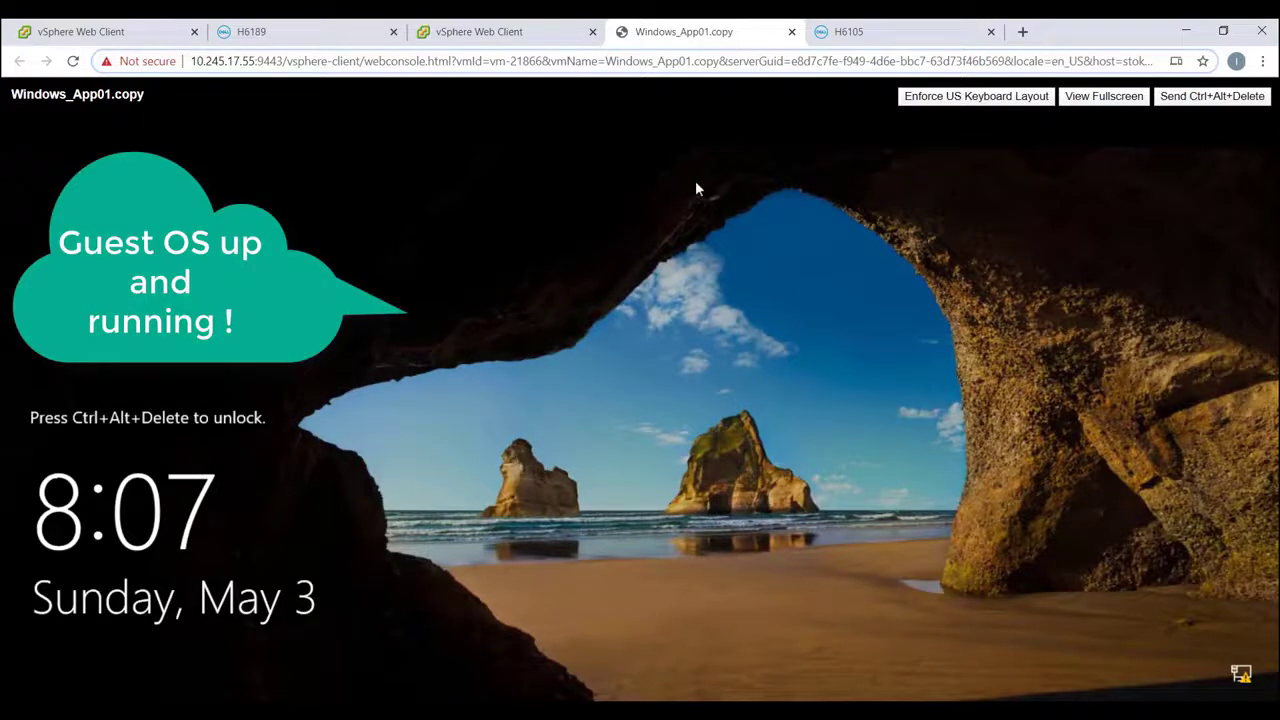
- View the Windows_Web01.copy console showing its lock screen, then close the consoles
click(792, 32)
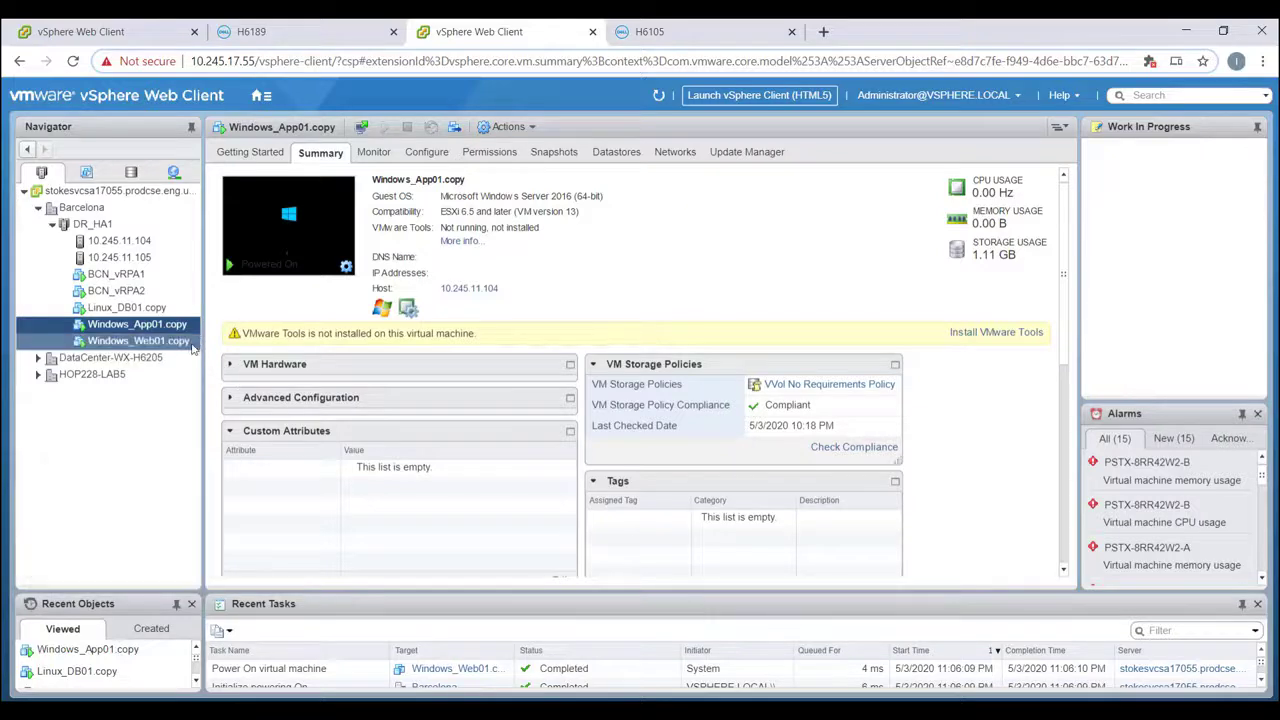
click(138, 341)
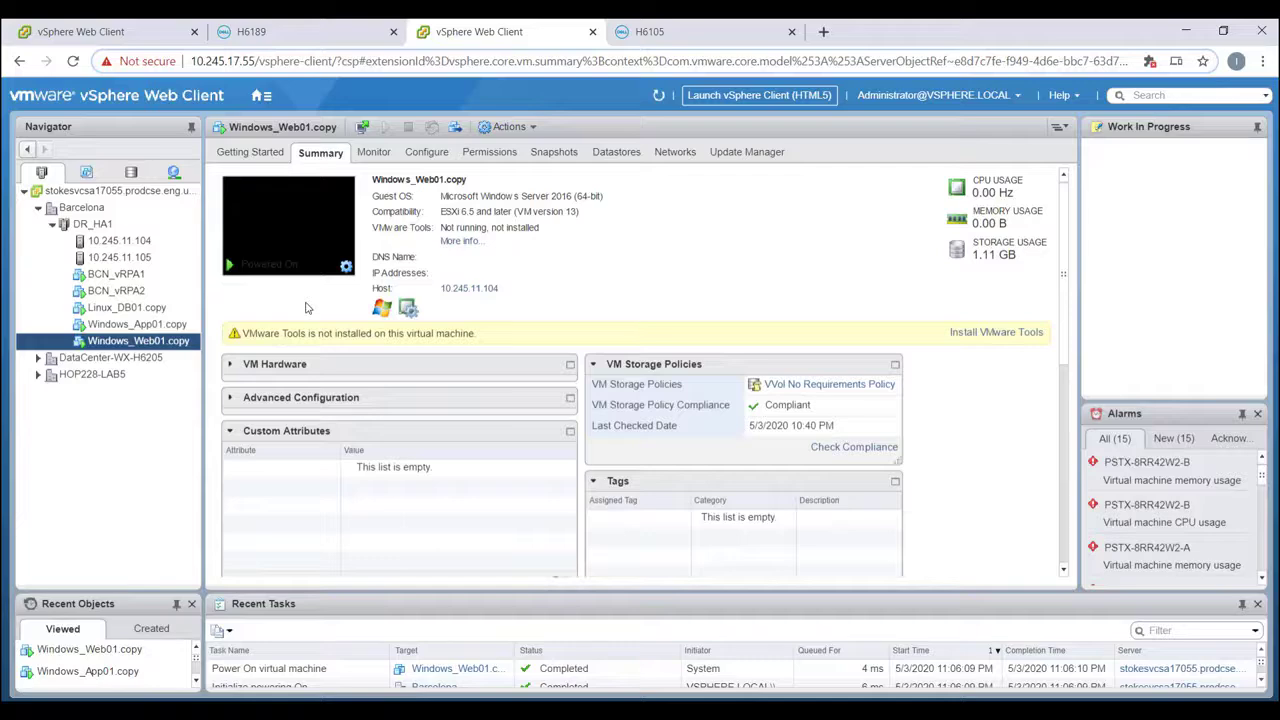
click(330, 222)
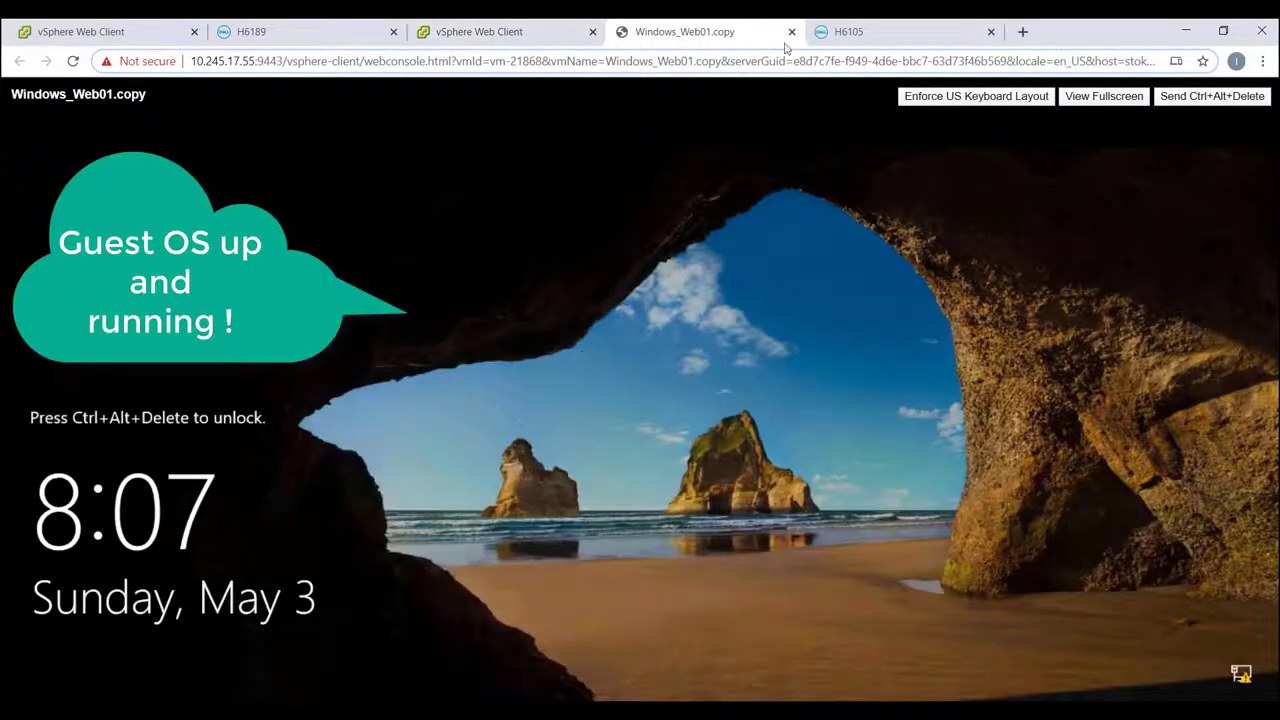
click(792, 32)
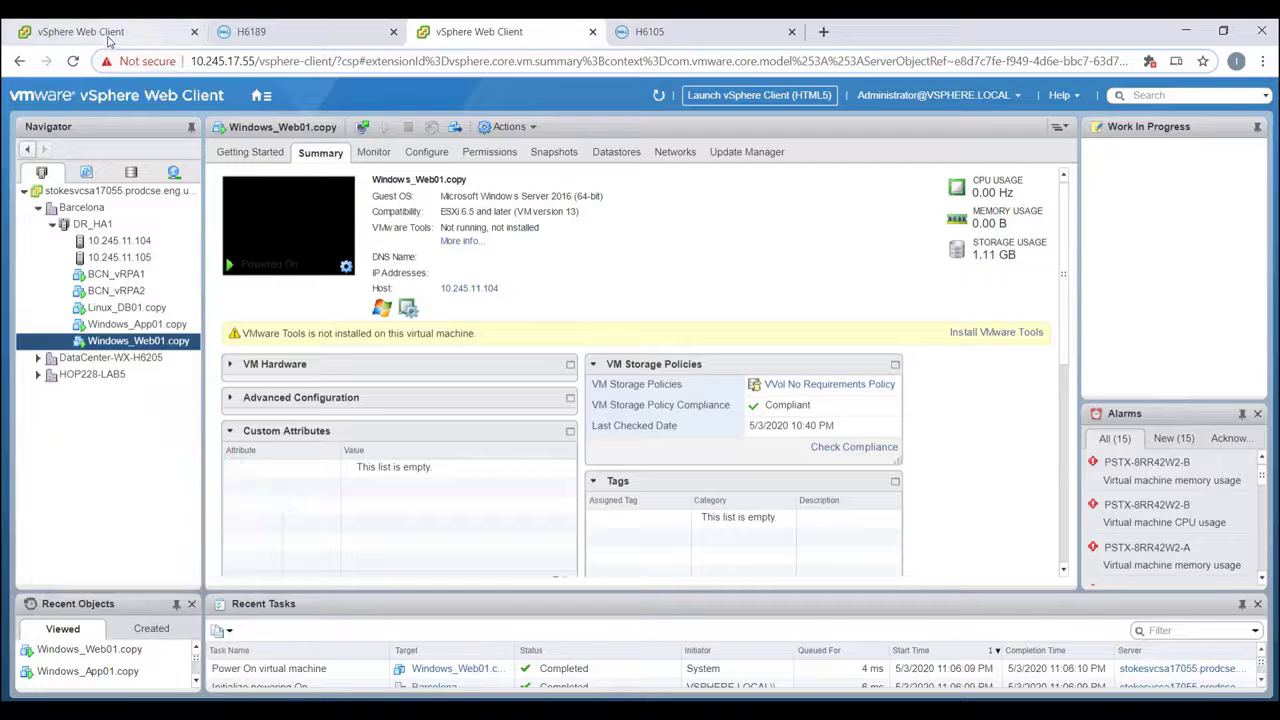
- Finish the Prod_App DR test, disabling image access for the BCN copy
click(110, 32)
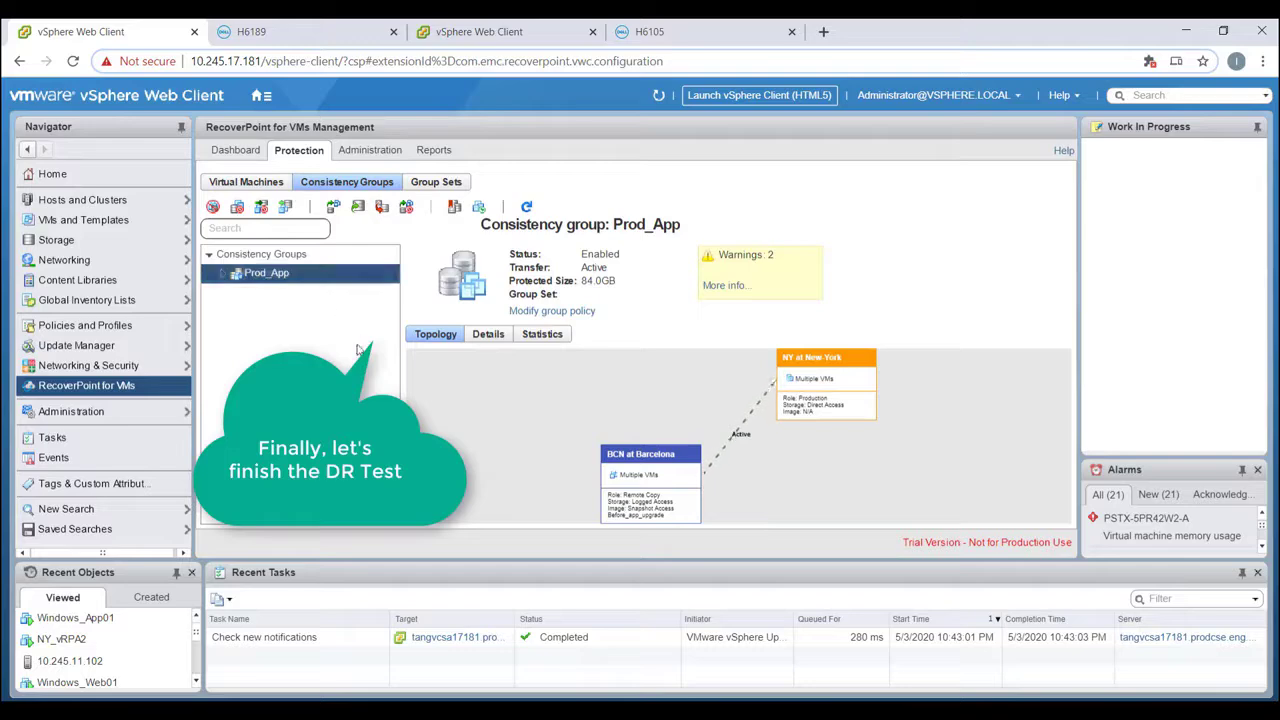
click(407, 208)
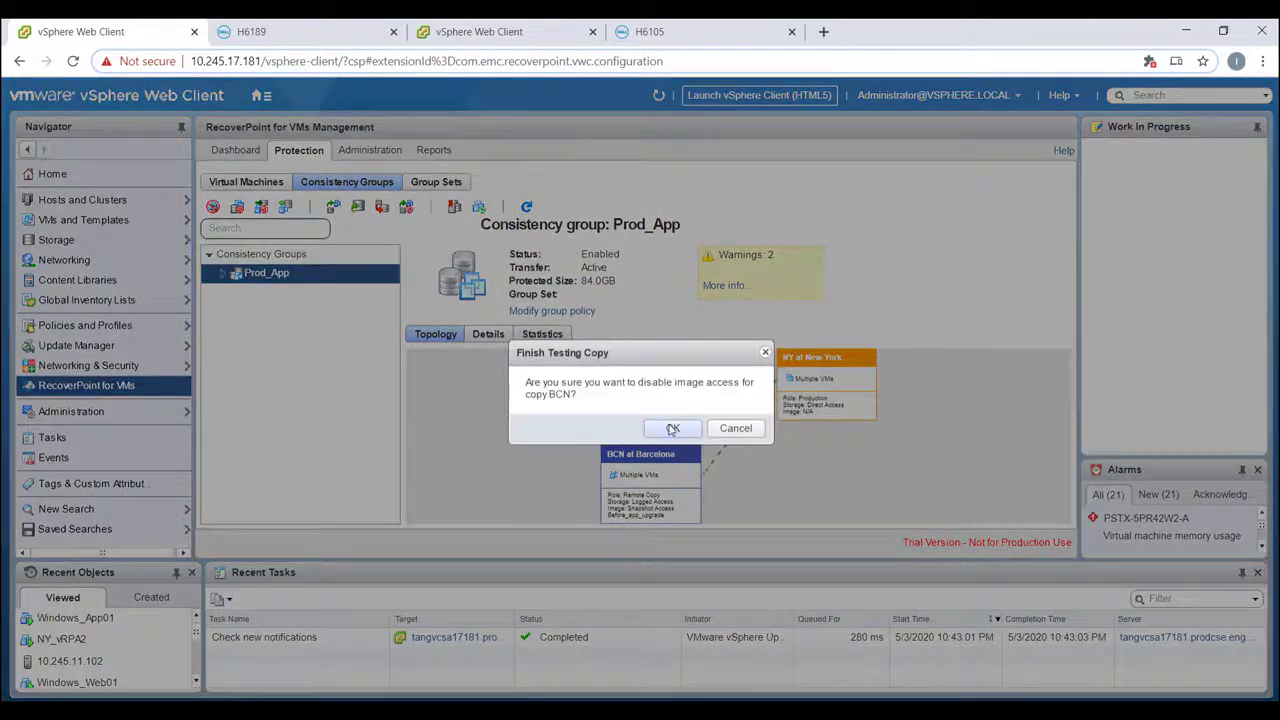
click(672, 428)
click(595, 427)
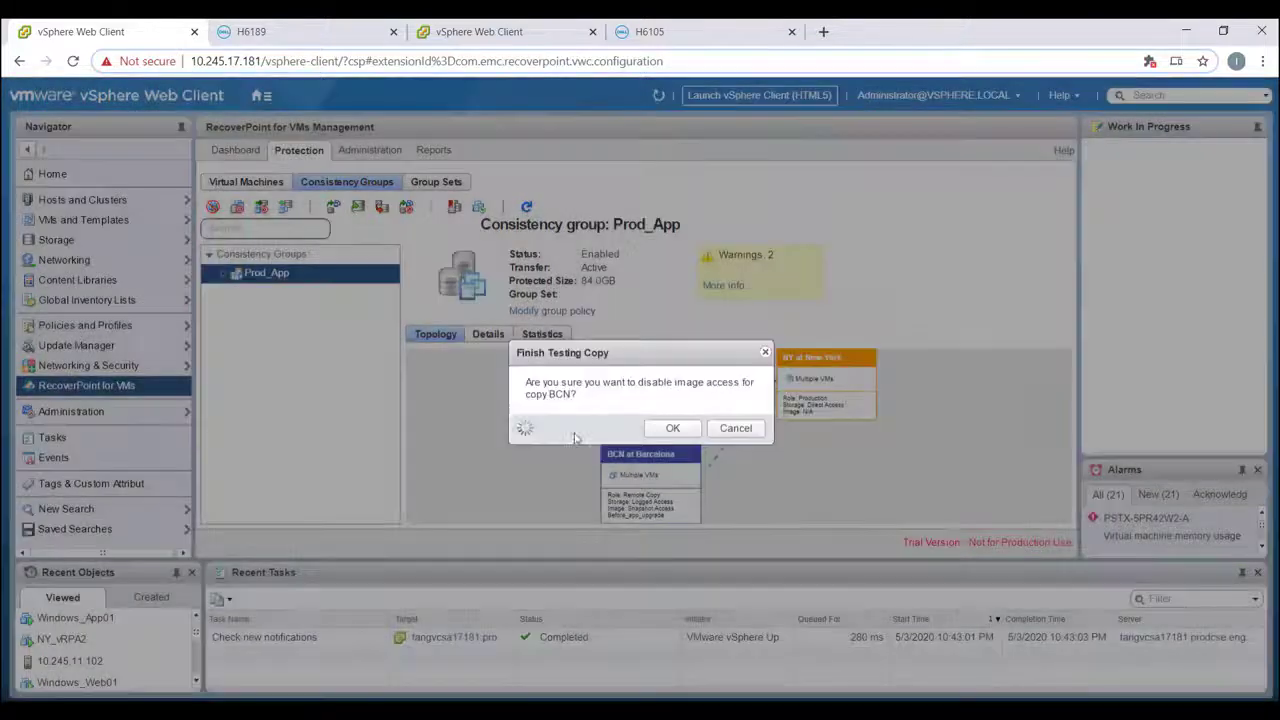